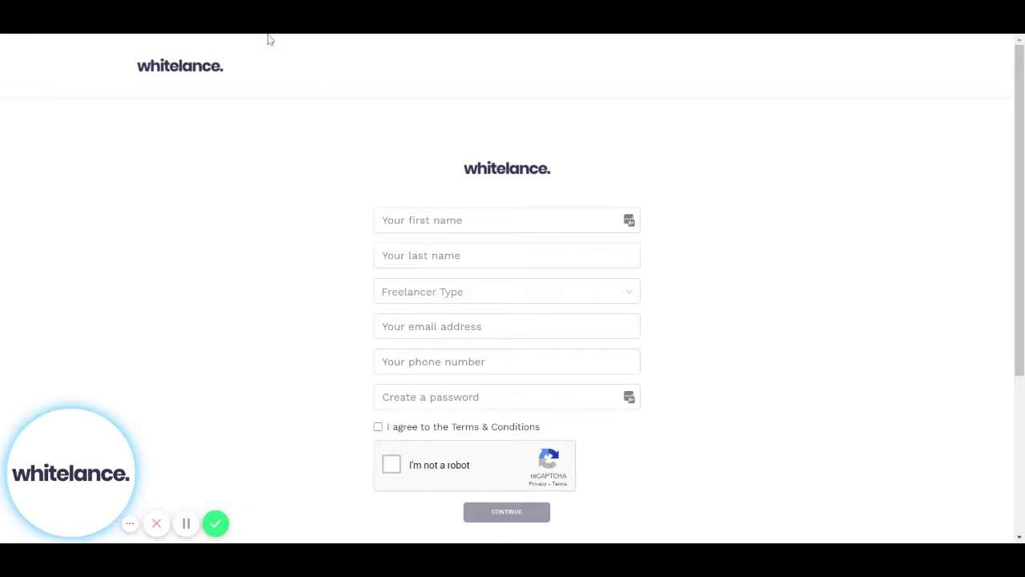
# Enter the freelancer's first name and last name in the sign-up form's name fields.
pyautogui.click(517, 219)
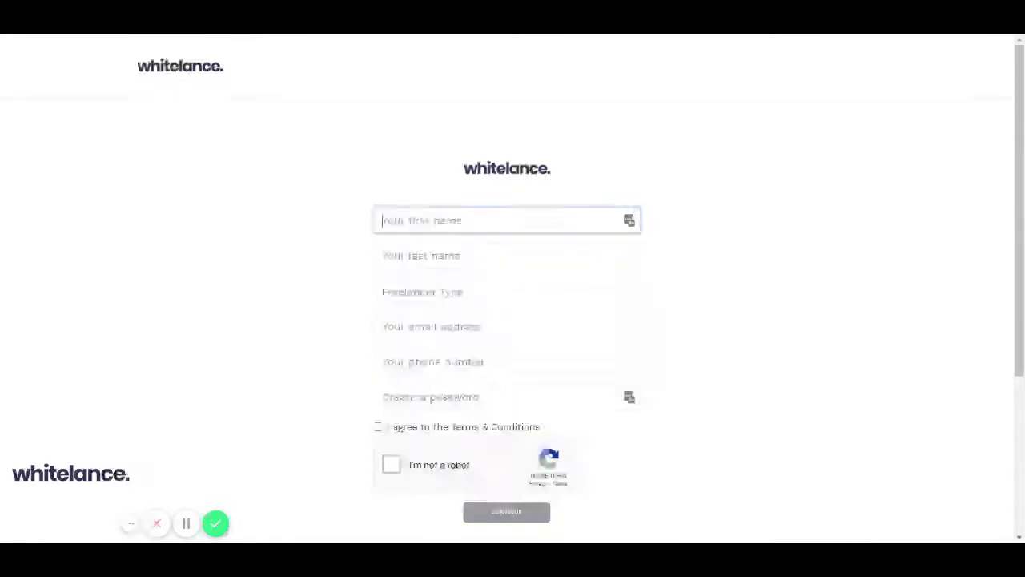
pyautogui.press('Tab')
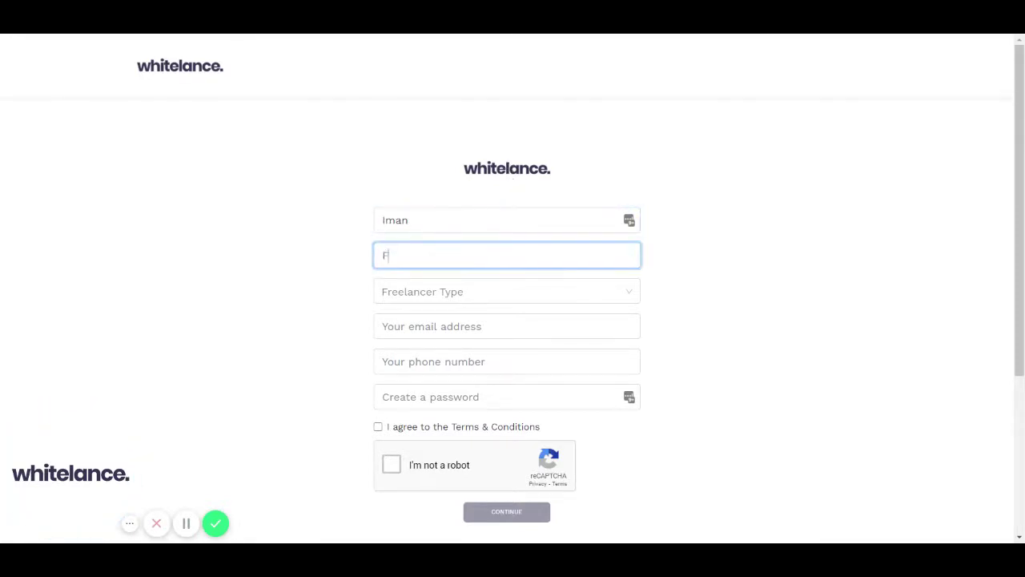
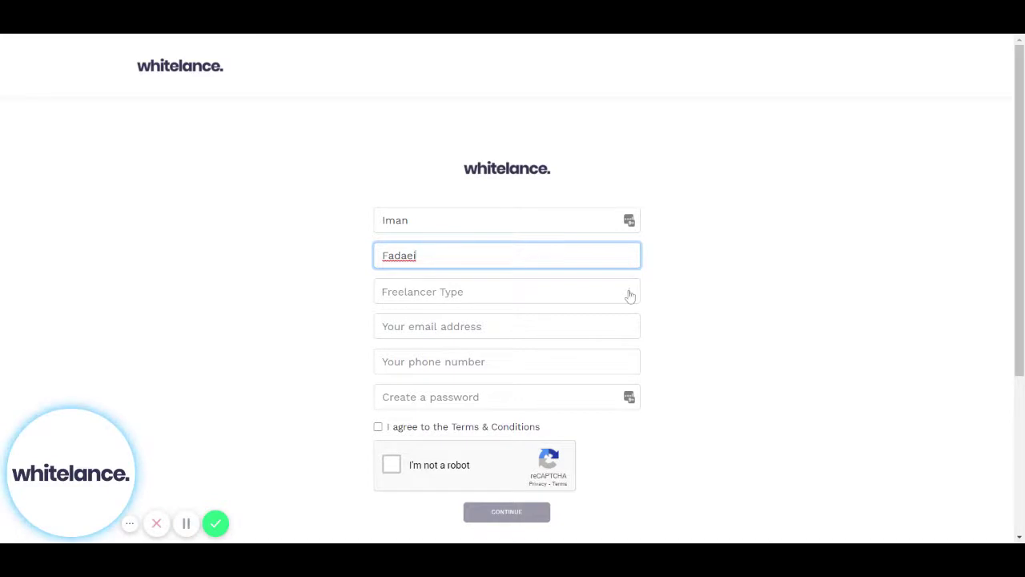
pyautogui.click(630, 296)
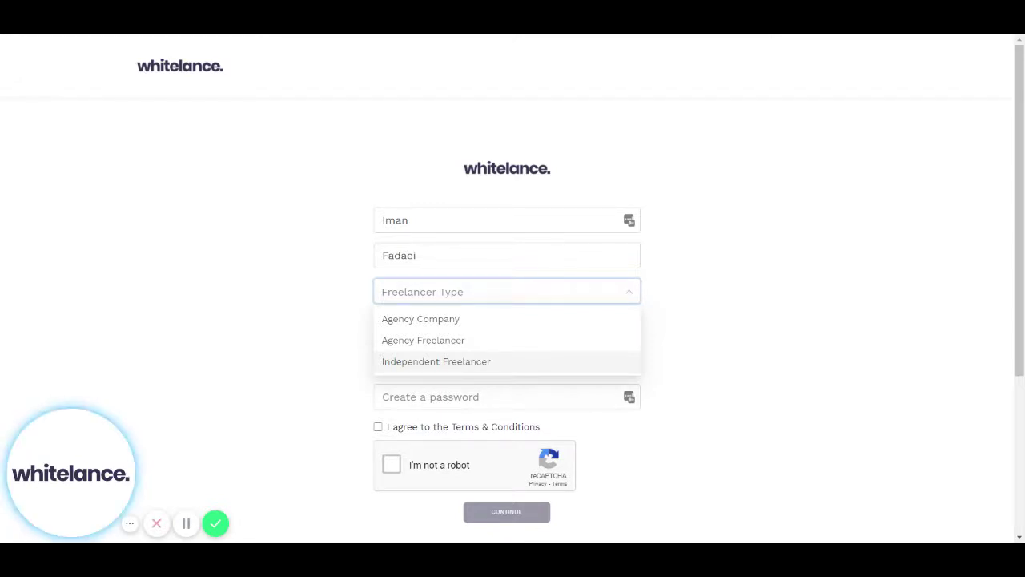
# Try Agency Freelancer and Agency Company, then settle on Independent Freelancer as the freelancer type.
pyautogui.click(550, 346)
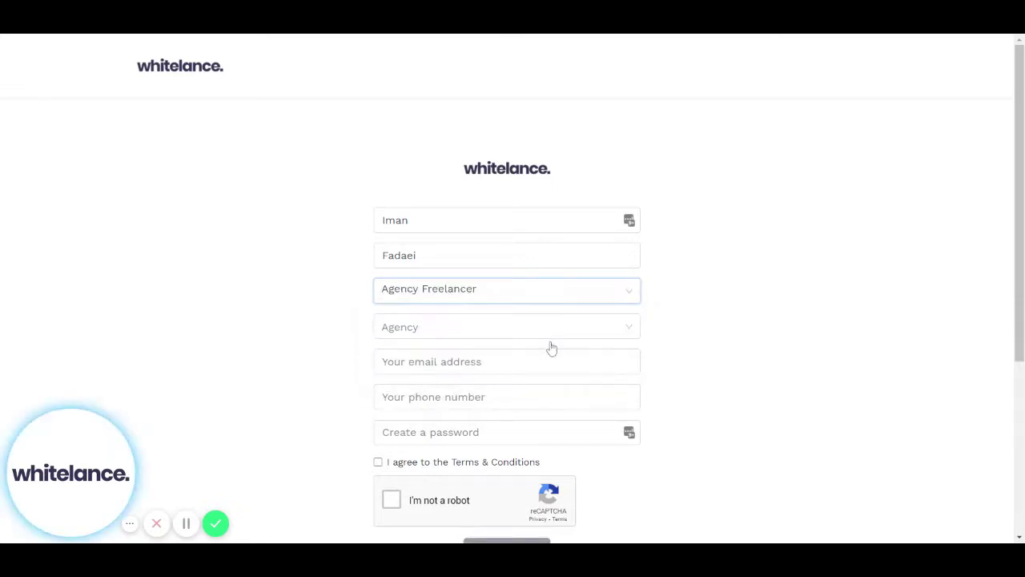
pyautogui.click(607, 334)
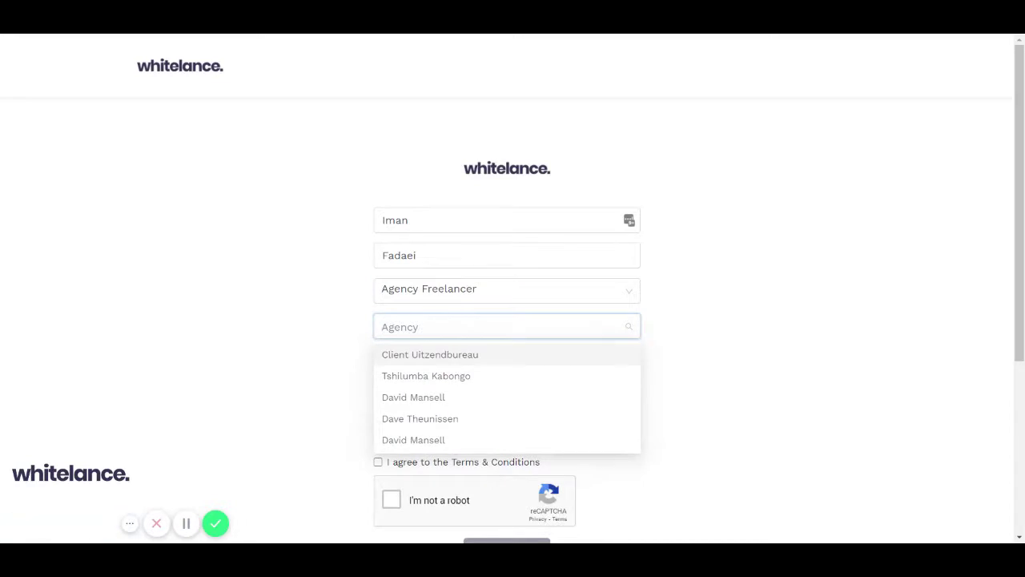
pyautogui.click(686, 361)
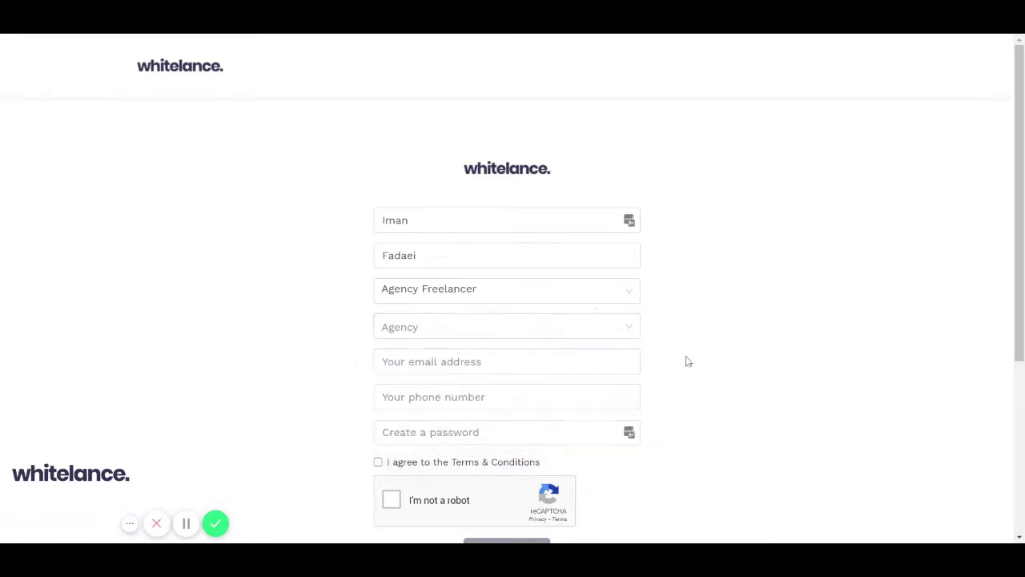
pyautogui.click(580, 292)
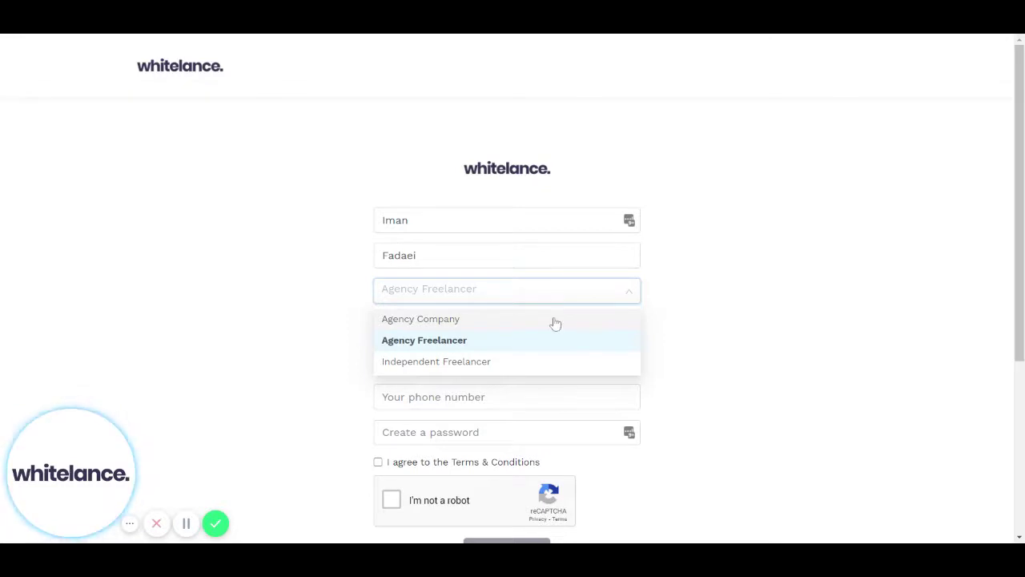
pyautogui.click(552, 321)
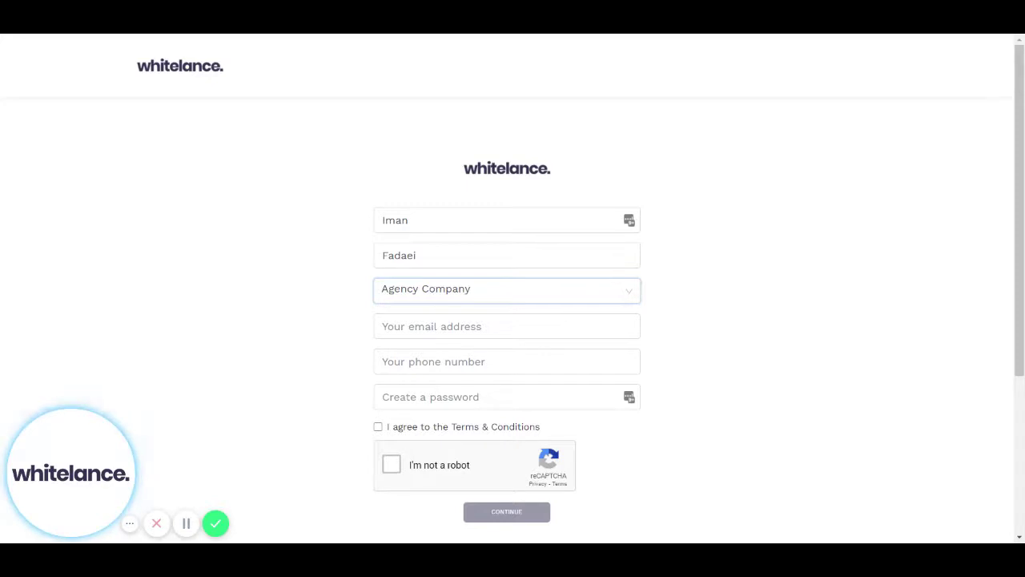
pyautogui.click(626, 292)
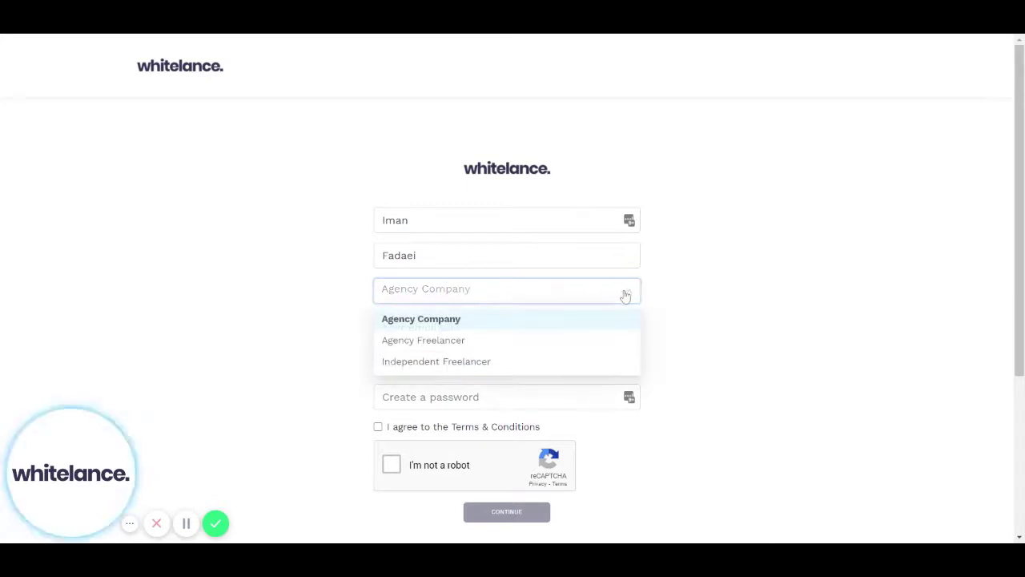
pyautogui.click(533, 361)
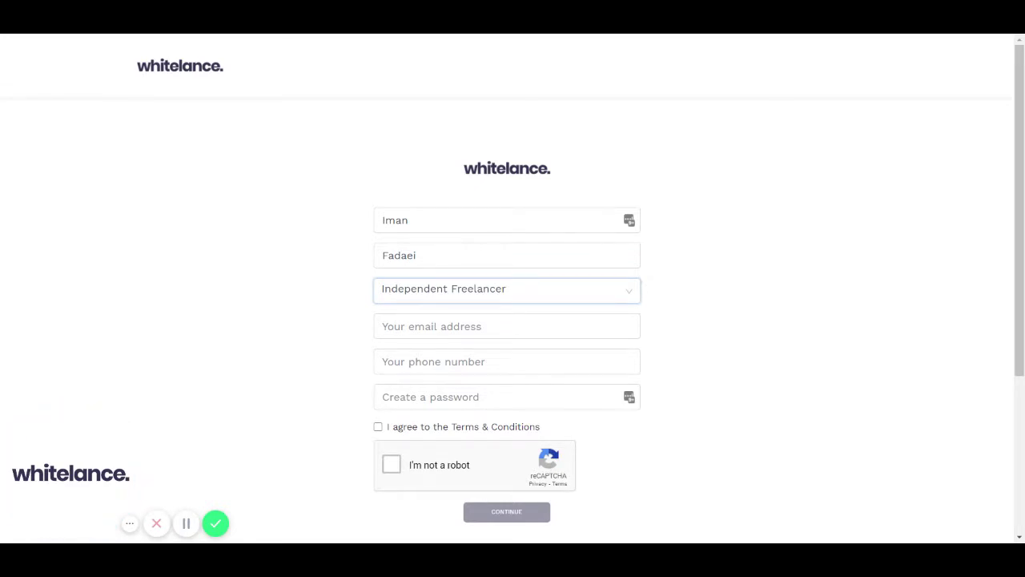
# Enter the freelancer's sign-up e-mail address, correcting a typo along the way.
pyautogui.press('Tab')
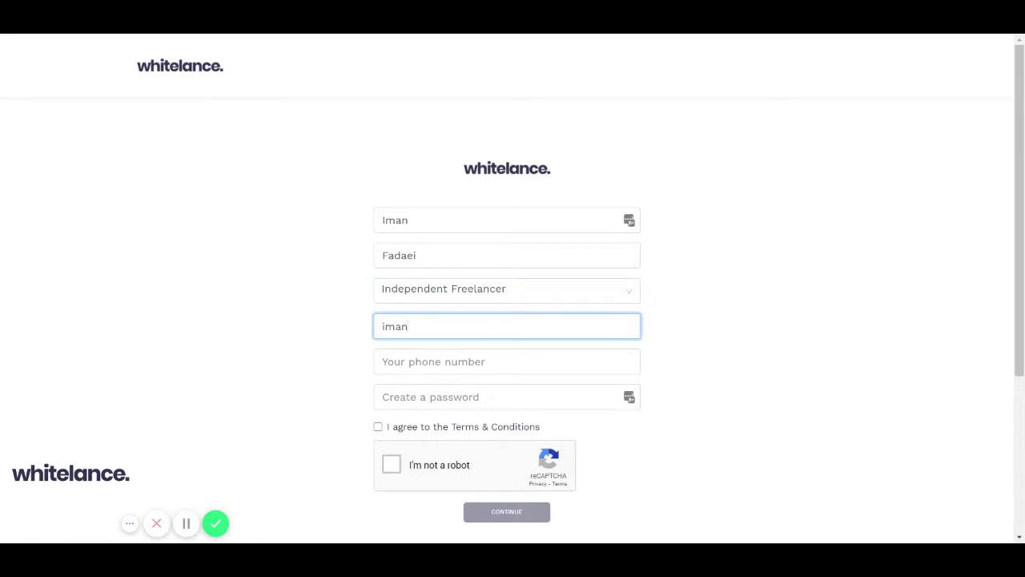
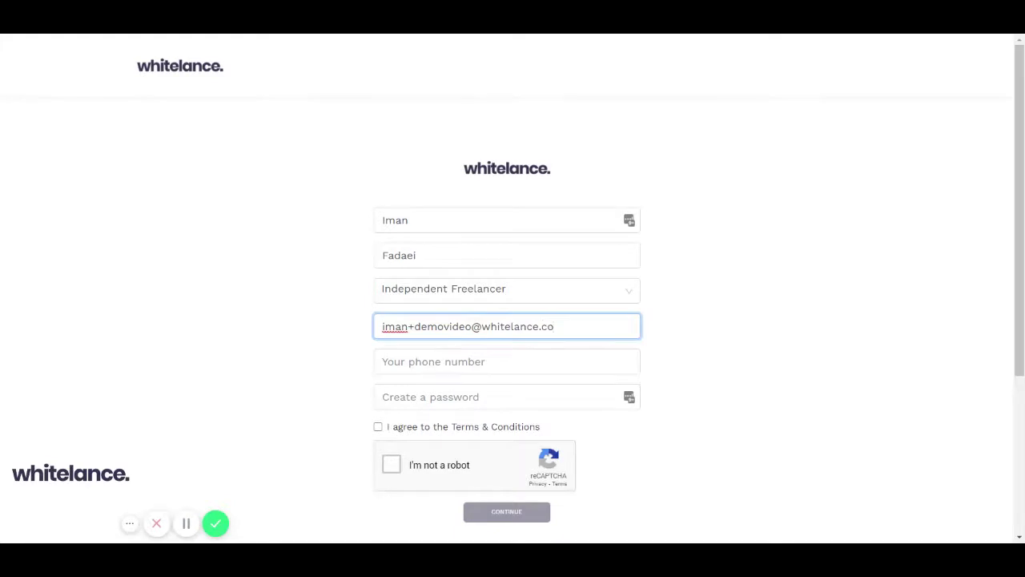
# Fill in the phone number and a 10-character account password.
pyautogui.press('Tab')
pyautogui.write('1')
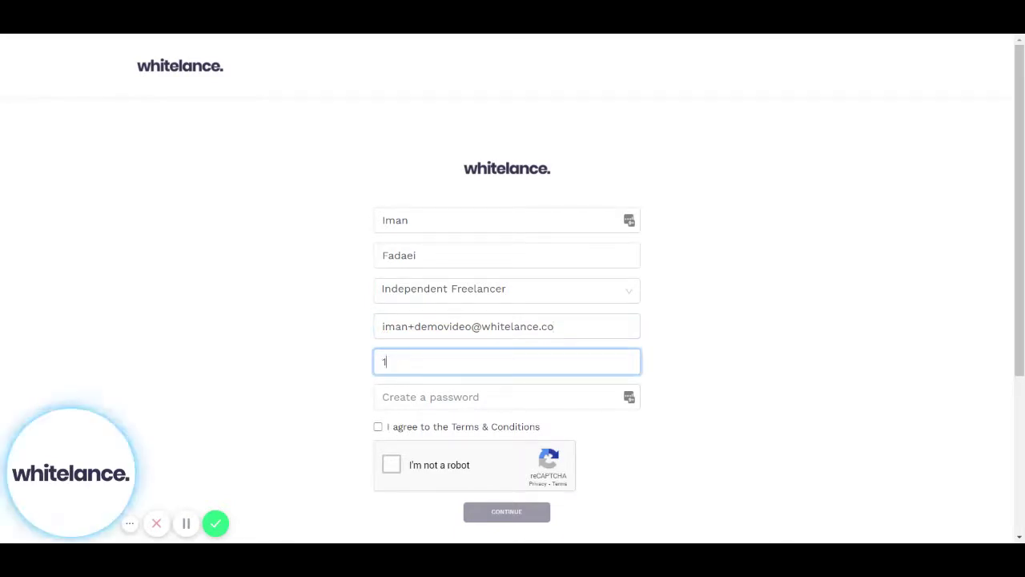
pyautogui.press('BackSpace')
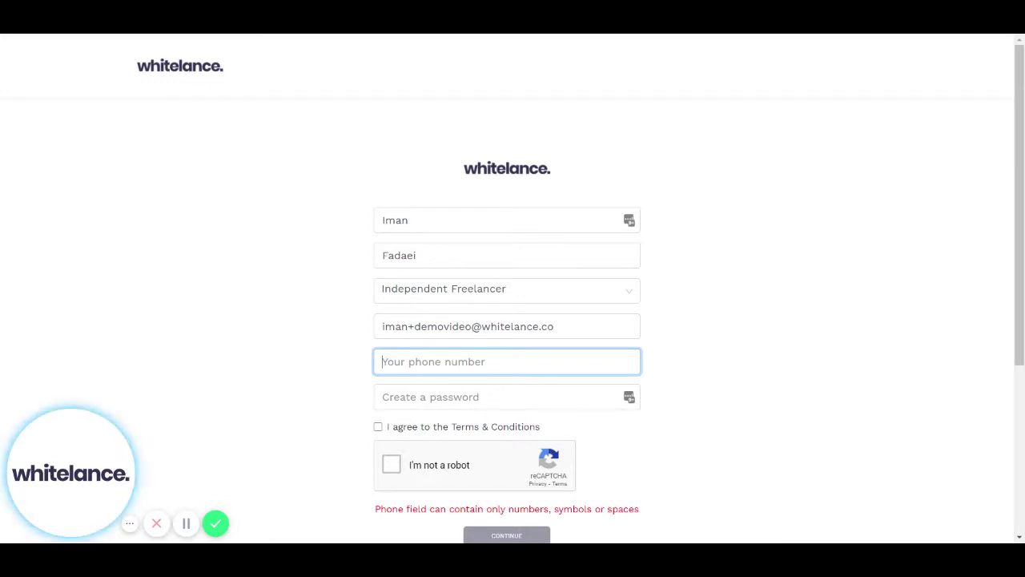
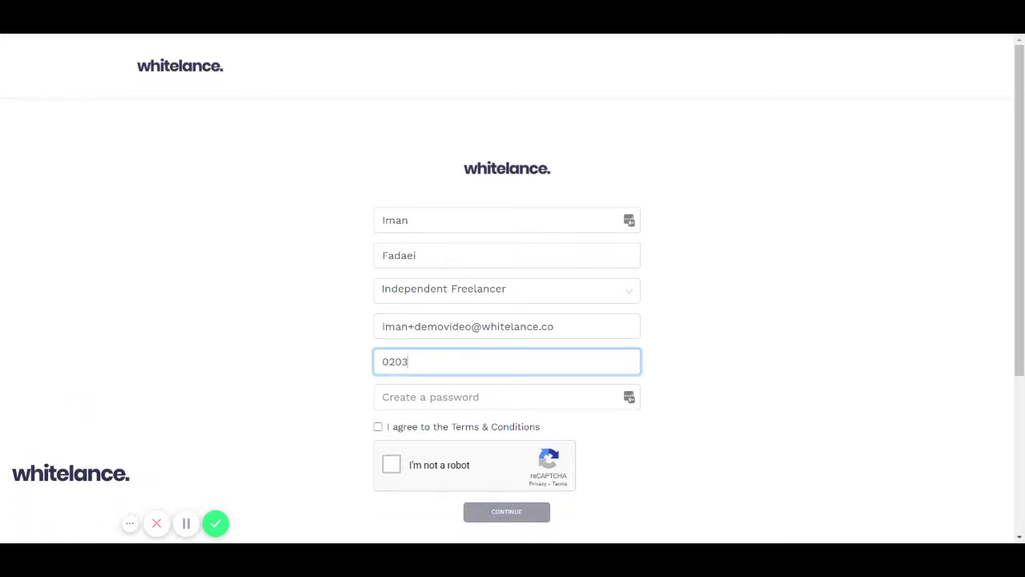
pyautogui.press('Tab')
pyautogui.write('••••••••')
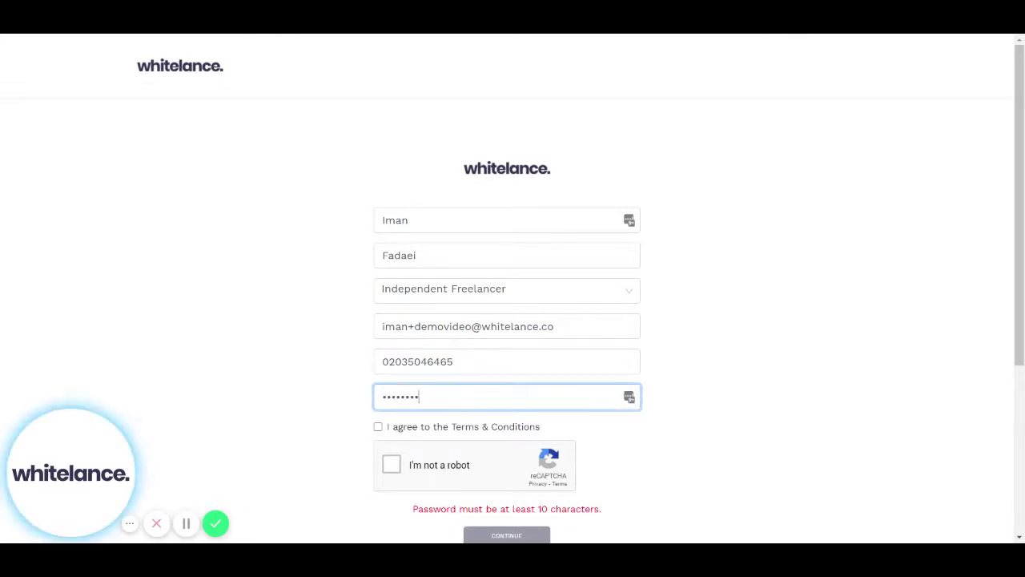
pyautogui.write('••')
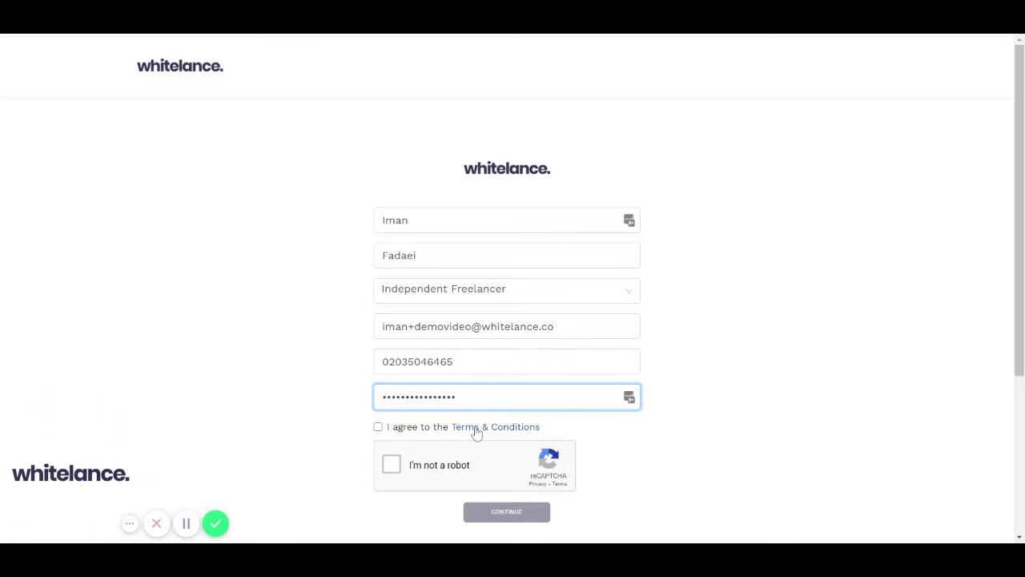
# Agree to the Terms & Conditions, tick 'I'm not a robot' and submit the sign-up.
pyautogui.click(378, 428)
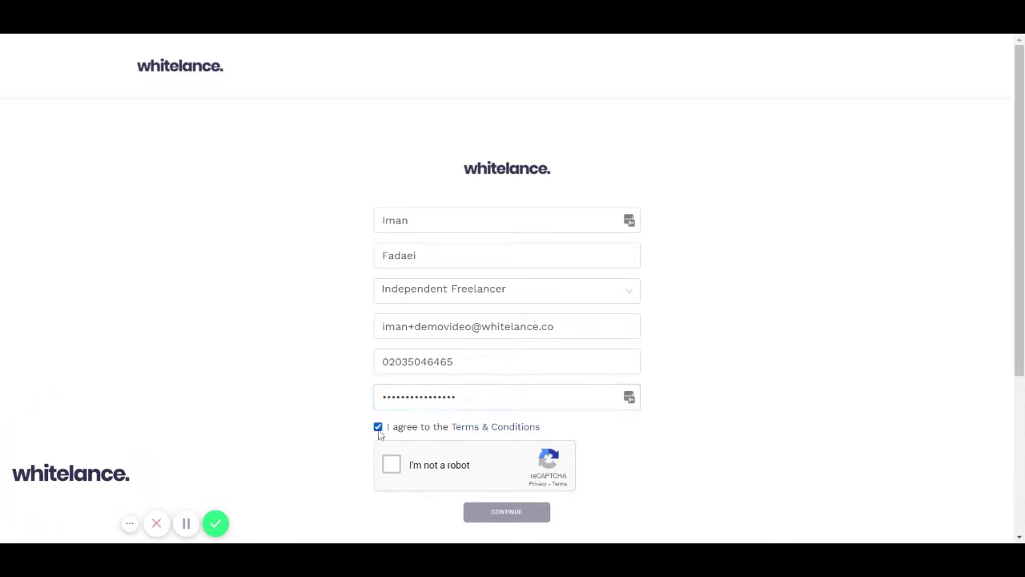
pyautogui.click(392, 465)
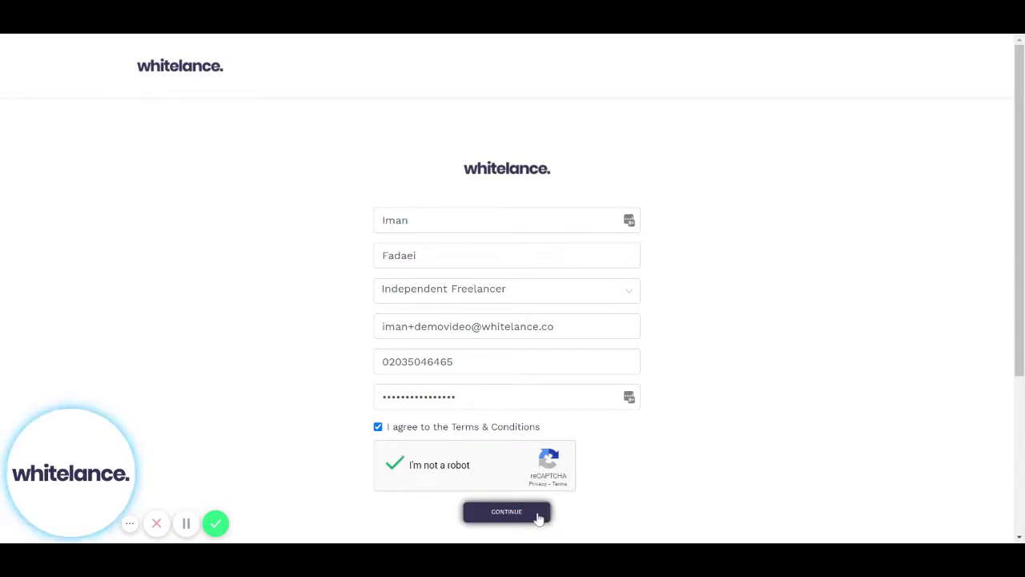
pyautogui.click(538, 517)
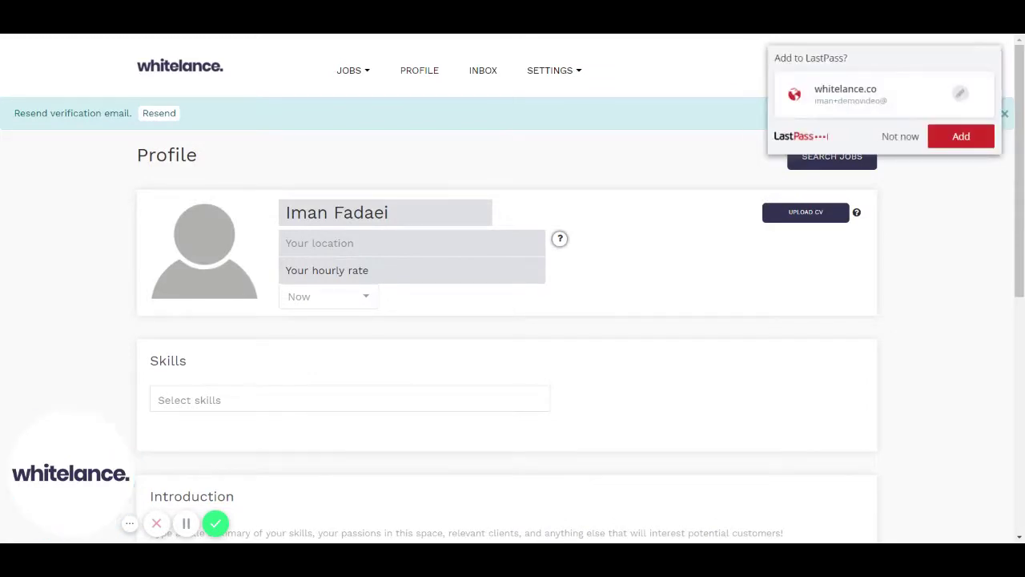
# Decline LastPass's save-login prompt and confirm the Congratulations activation dialog.
pyautogui.click(895, 138)
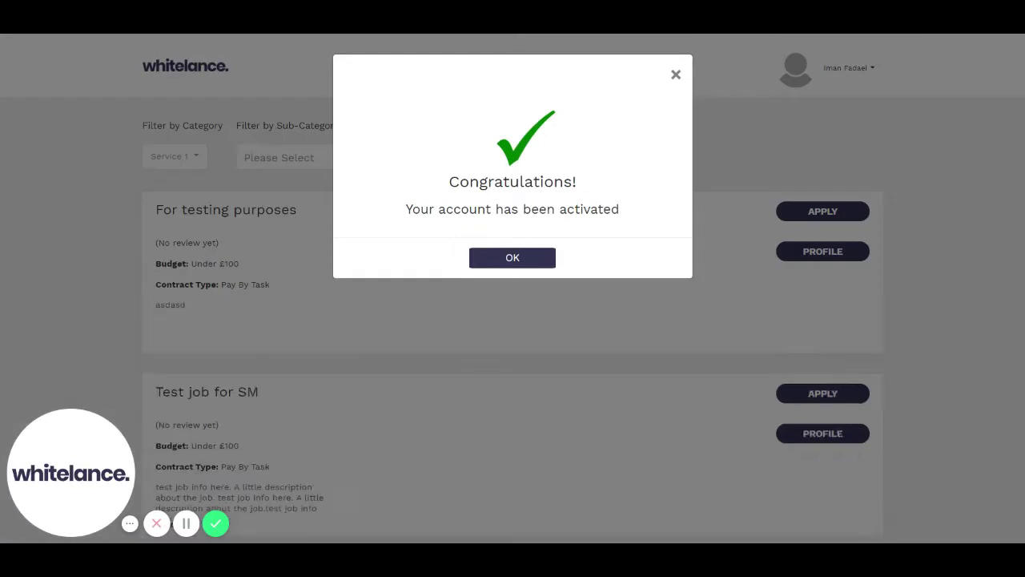
pyautogui.click(528, 261)
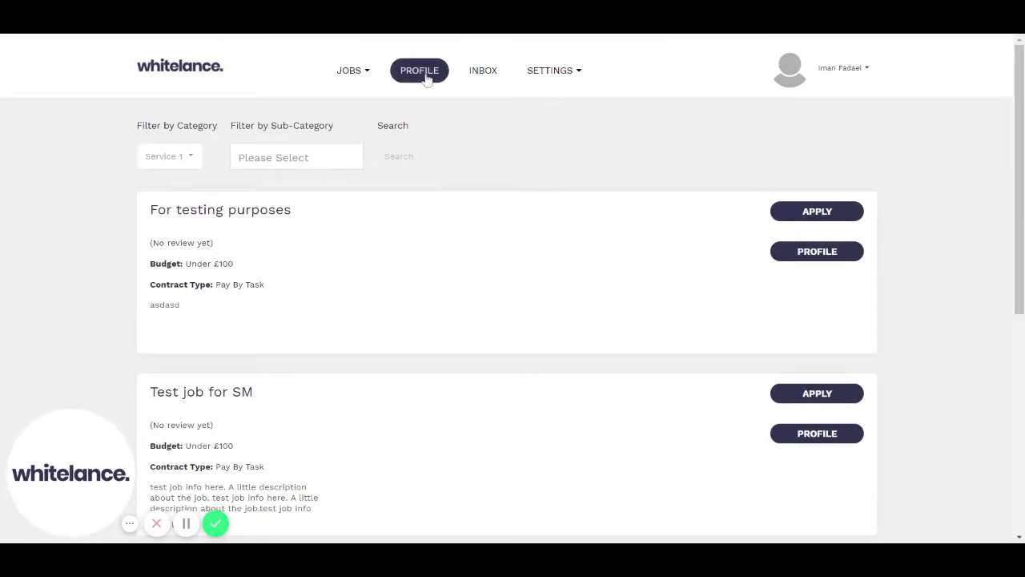
# Go to the PROFILE page and bring up the avatar's photo upload button.
pyautogui.click(422, 75)
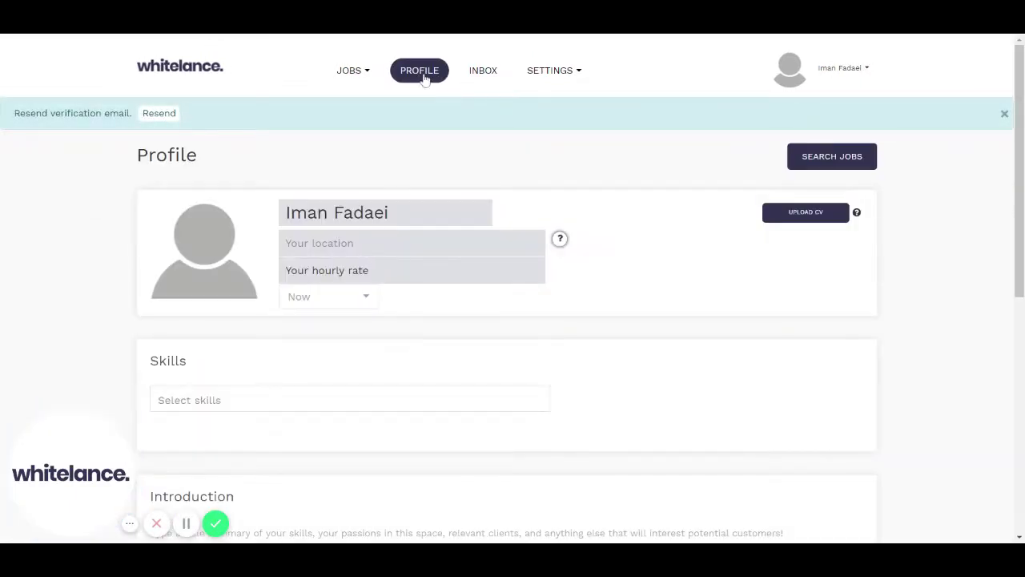
pyautogui.moveTo(240, 202)
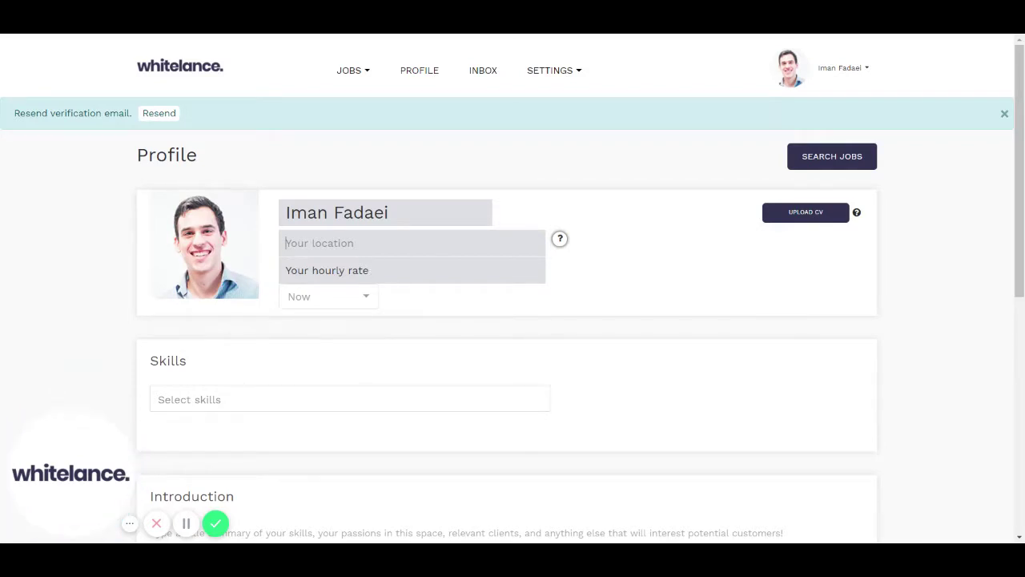
pyautogui.write('34b Yowkr')
pyautogui.press('BackSpace')
pyautogui.press('BackSpace')
pyautogui.press('BackSpace')
pyautogui.press('BackSpace')
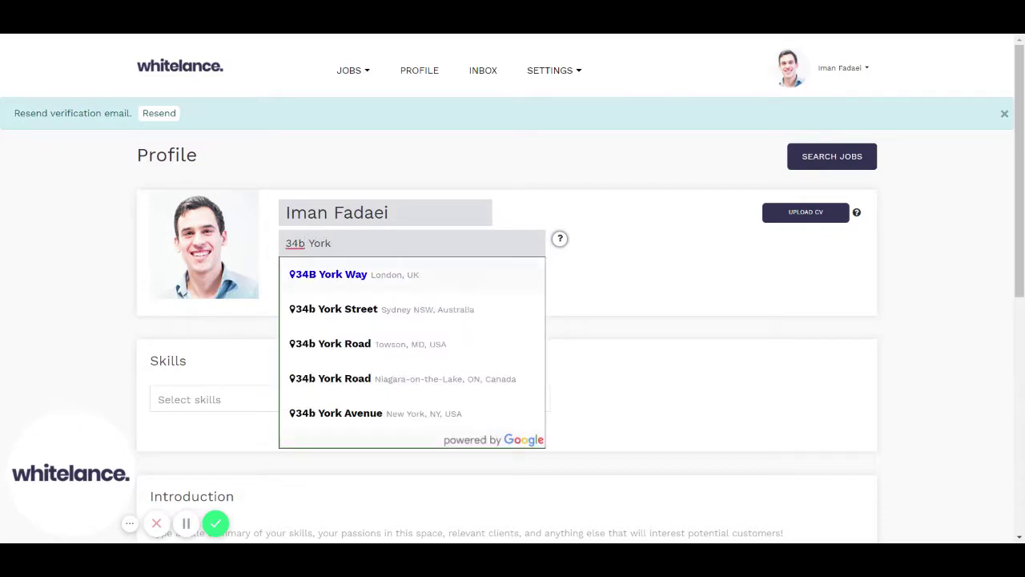
pyautogui.press('Return')
pyautogui.click(321, 270)
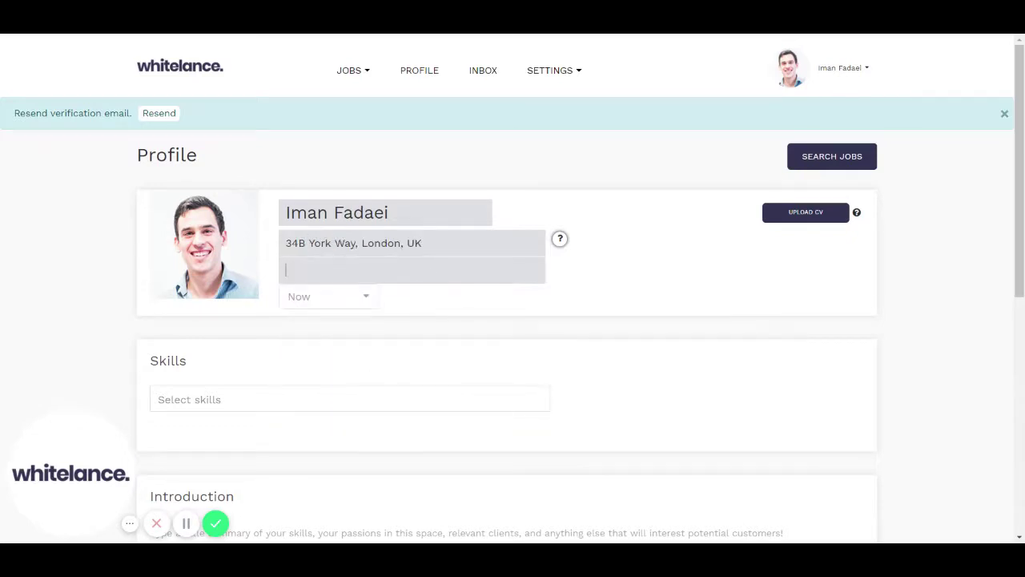
pyautogui.write('50')
pyautogui.click(430, 310)
pyautogui.click(359, 298)
pyautogui.click(352, 328)
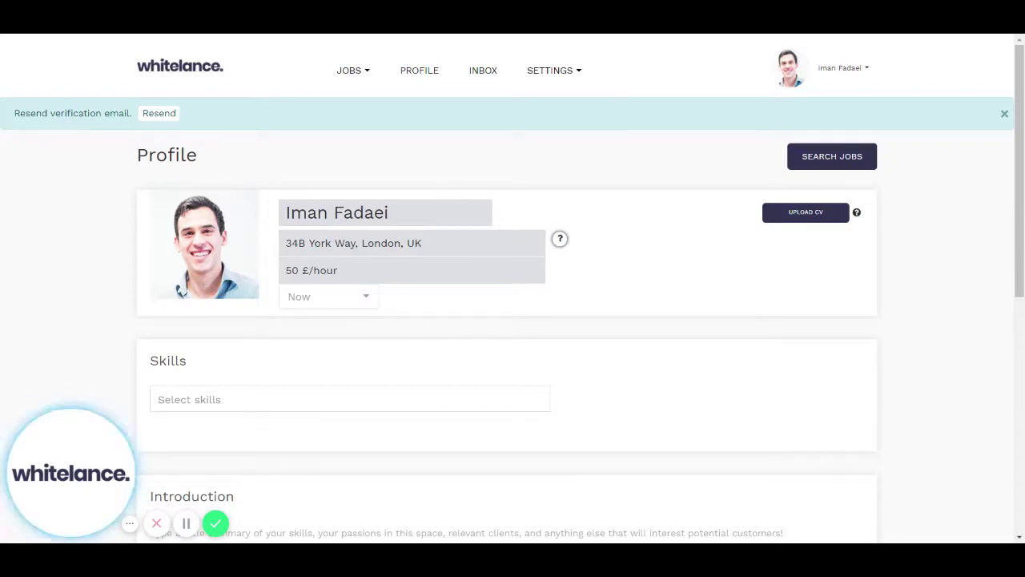
pyautogui.scroll(-2, 357, 318)
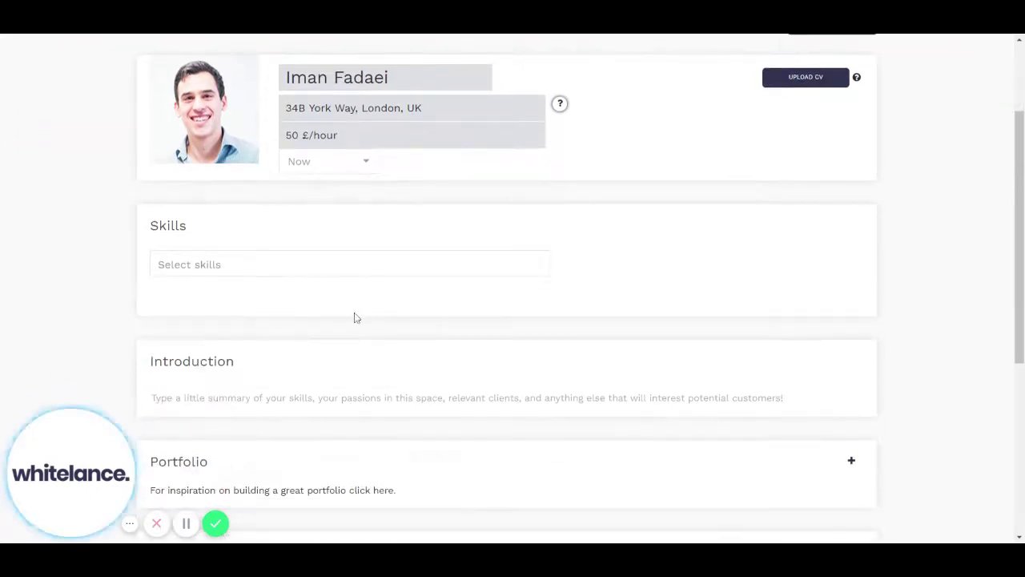
pyautogui.scroll(-5, 357, 318)
pyautogui.scroll(6, 357, 318)
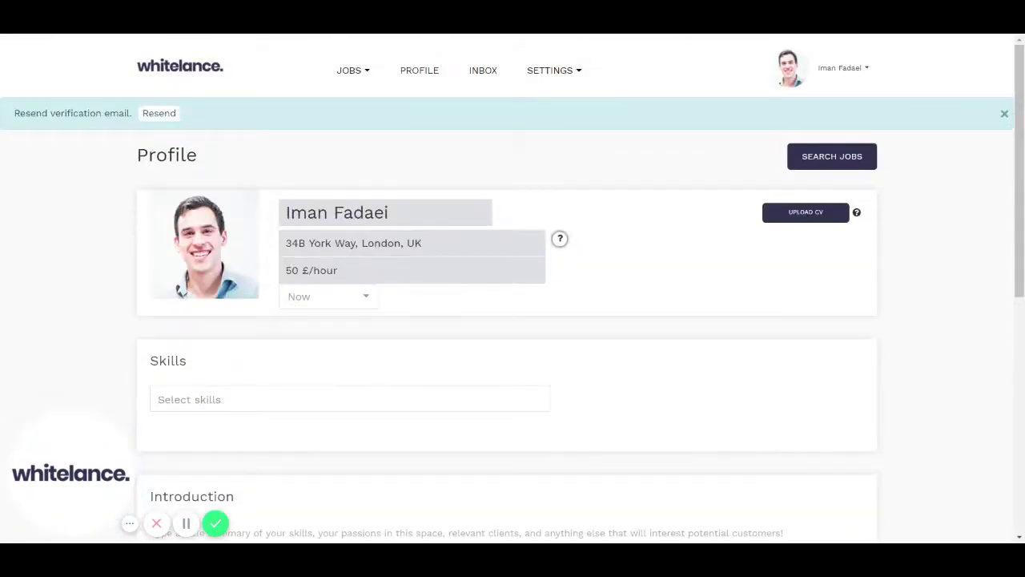
pyautogui.scroll(-2, 378, 335)
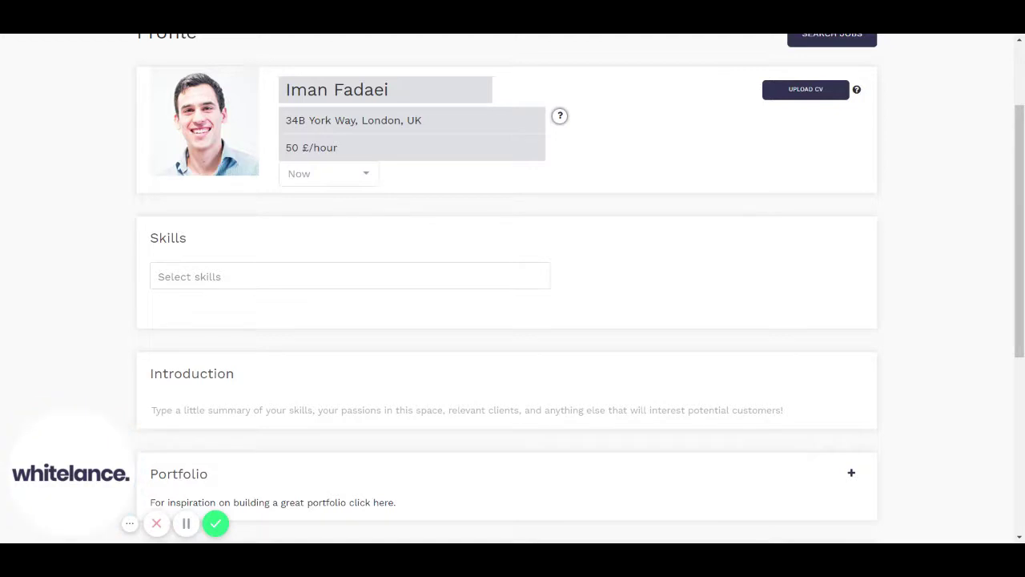
# Write 'Here's my intro.' in the Introduction, paste copies to repeat it, and save.
pyautogui.scroll(-2, 513, 288)
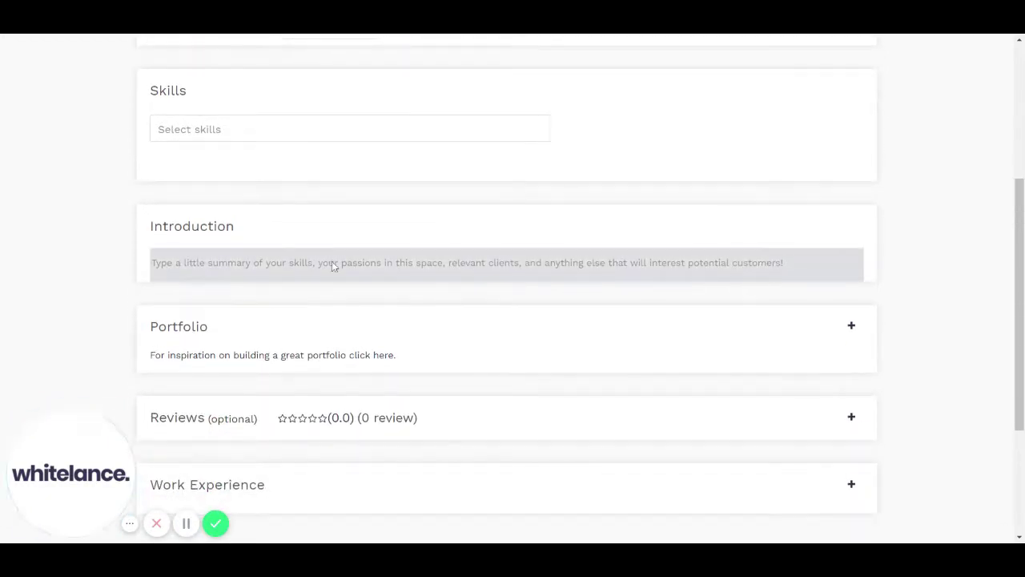
pyautogui.click(331, 262)
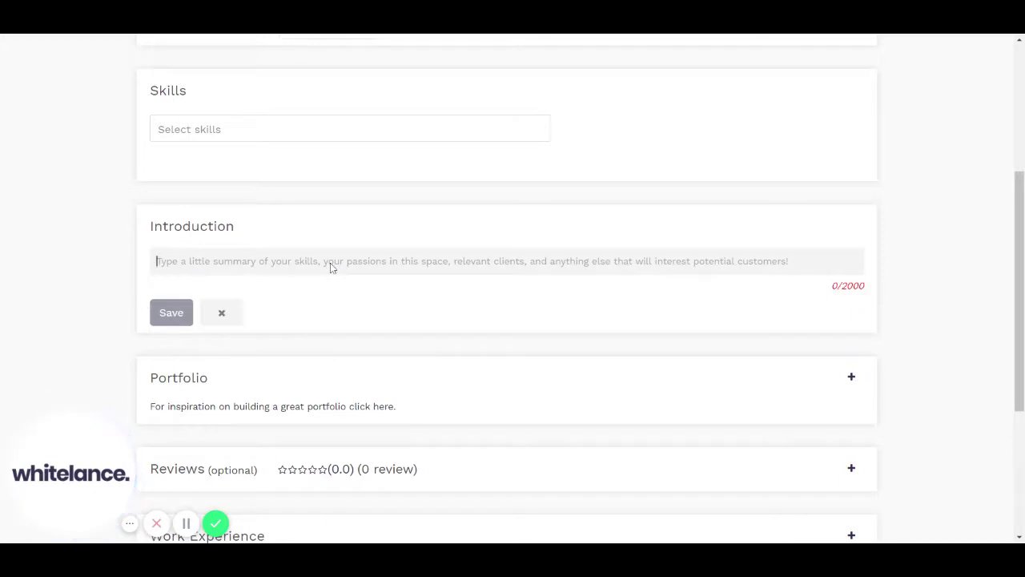
pyautogui.write("Here's my intr")
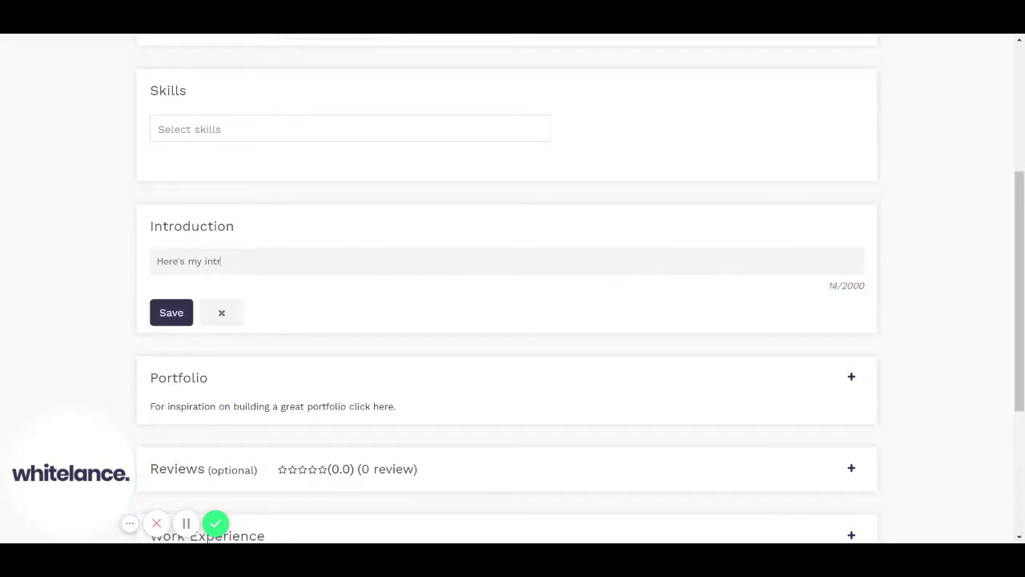
pyautogui.write('o.')
pyautogui.hotkey('ctrl', 'a')
pyautogui.hotkey('ctrl', 'c')
pyautogui.hotkey('ctrl', 'v')
pyautogui.hotkey('ctrl', 'v')
pyautogui.hotkey('ctrl', 'v')
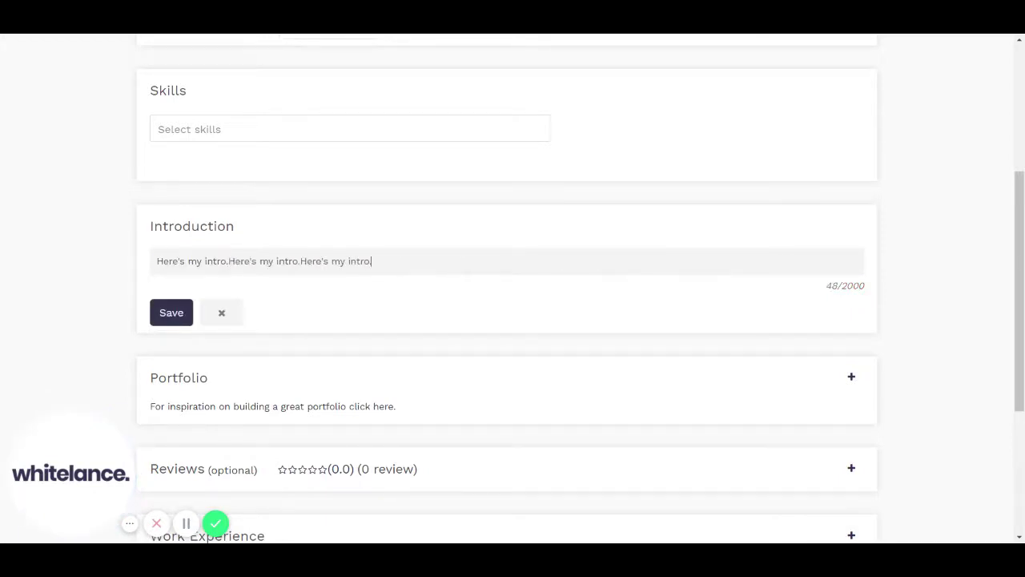
pyautogui.hotkey('ctrl', 'v')
pyautogui.hotkey('ctrl', 'v')
pyautogui.click(183, 312)
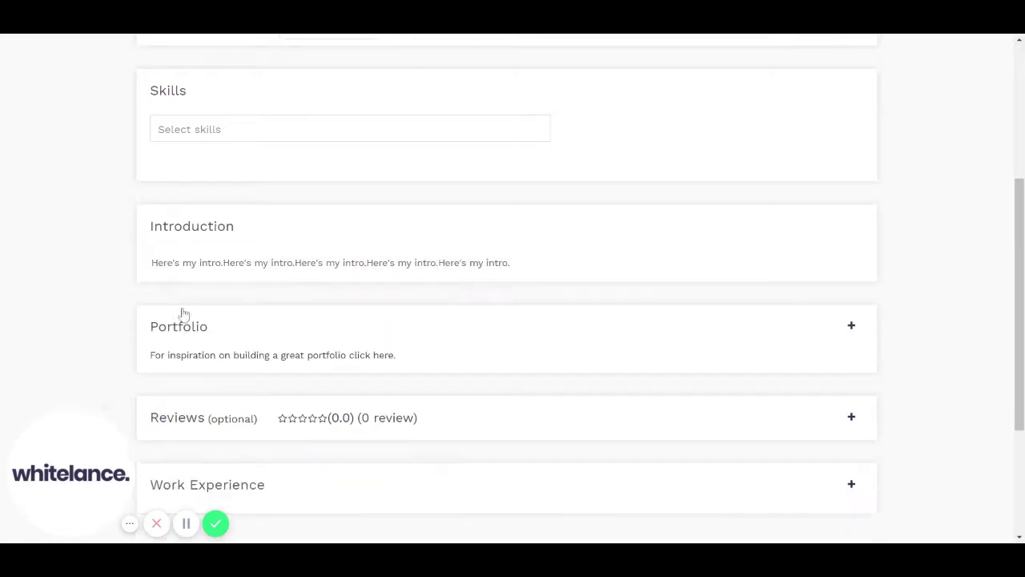
pyautogui.scroll(-1, 331, 357)
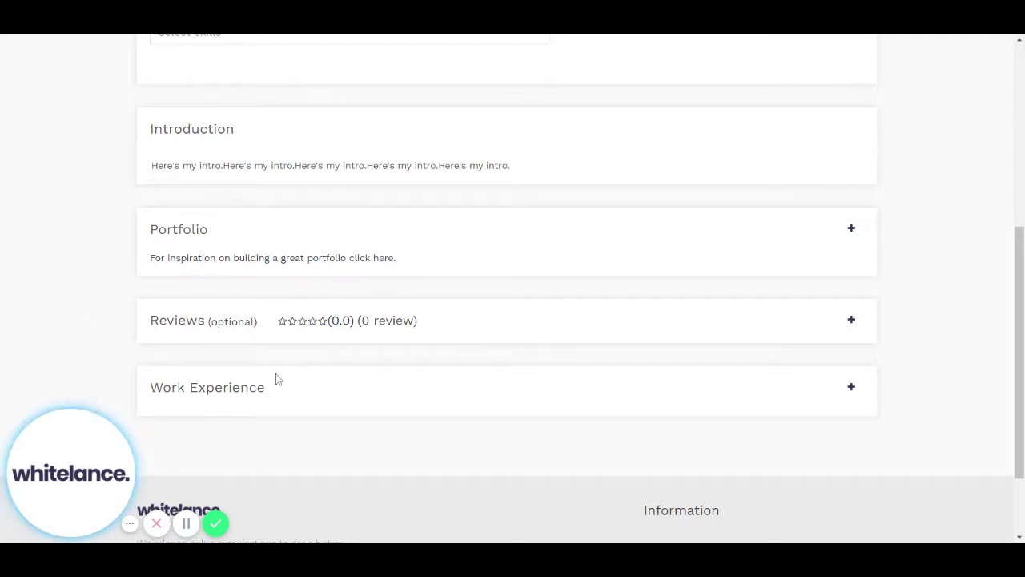
pyautogui.scroll(-1, 258, 426)
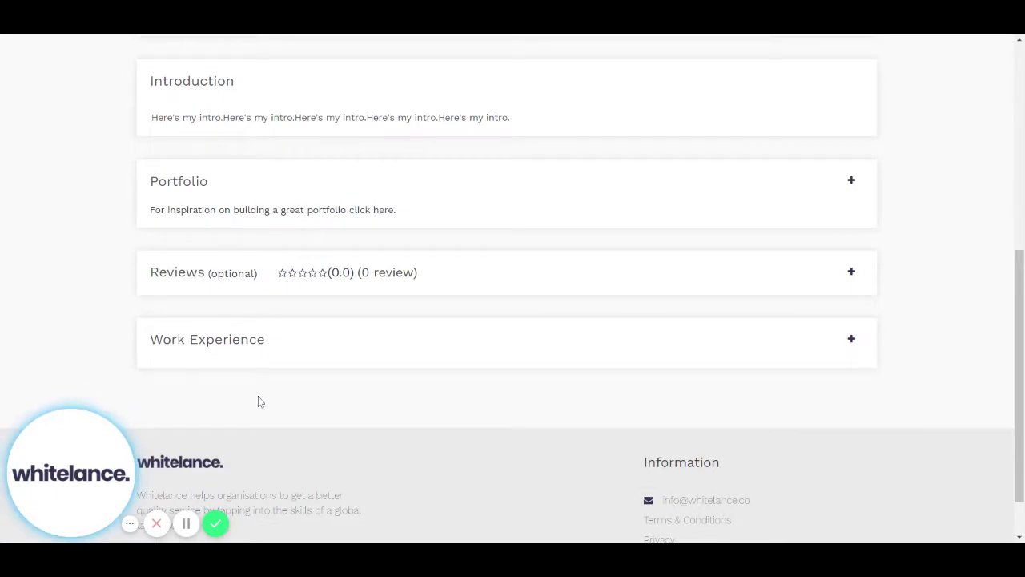
pyautogui.scroll(5, 513, 289)
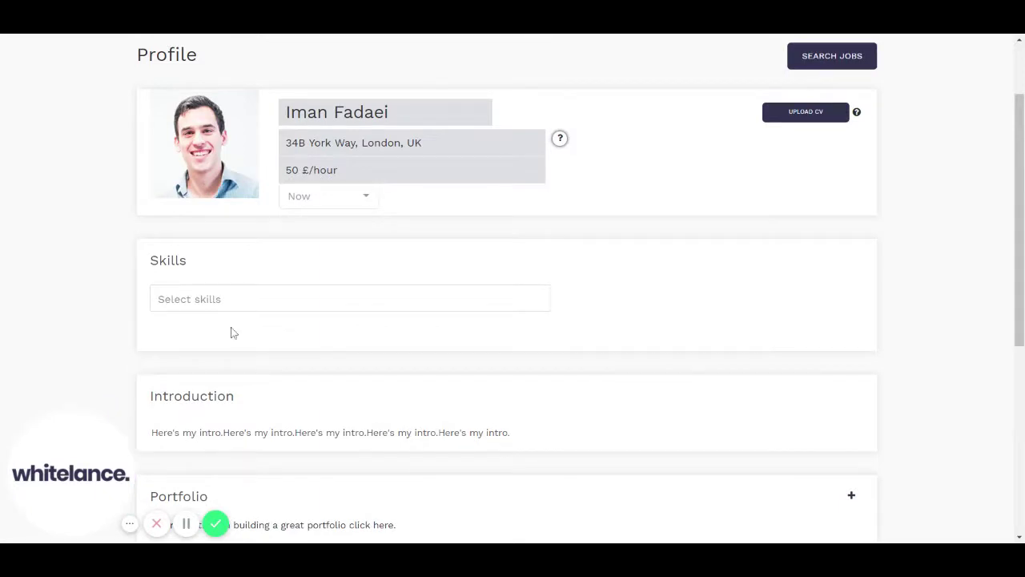
pyautogui.scroll(-4, 231, 332)
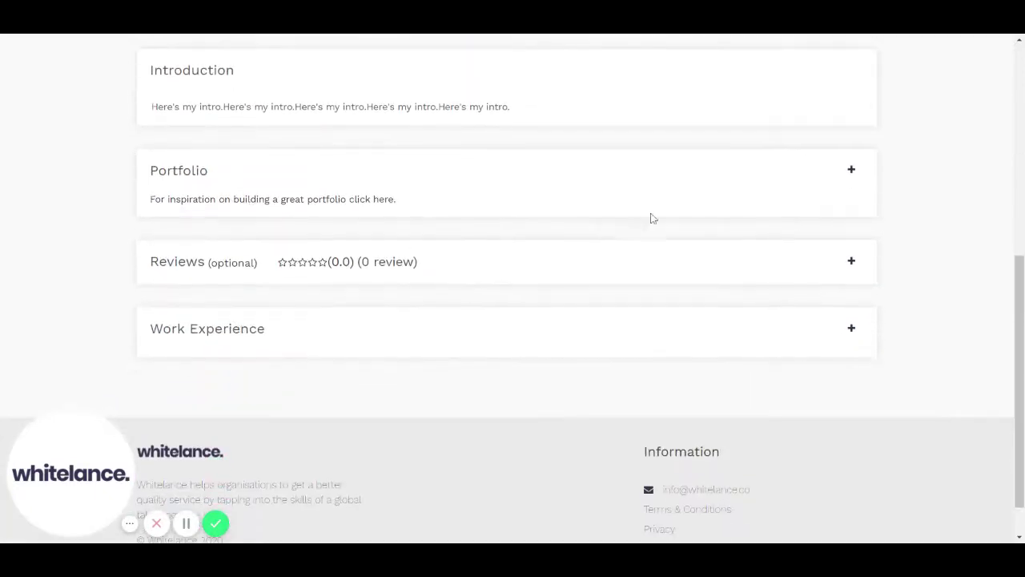
# Start a portfolio project titled 'Web design project' with Service 1 and Sub-Service A.
pyautogui.click(852, 173)
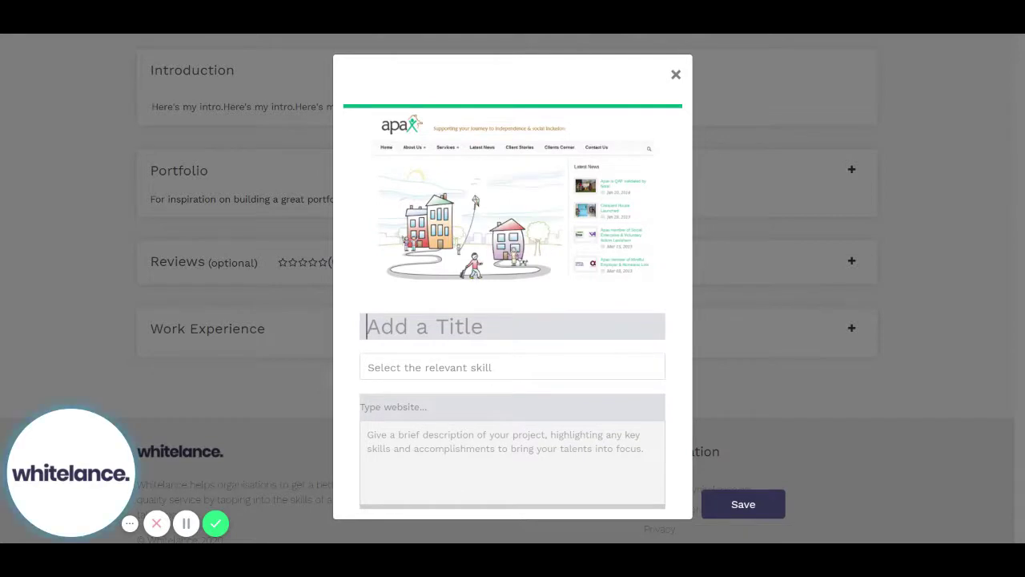
pyautogui.write('Web')
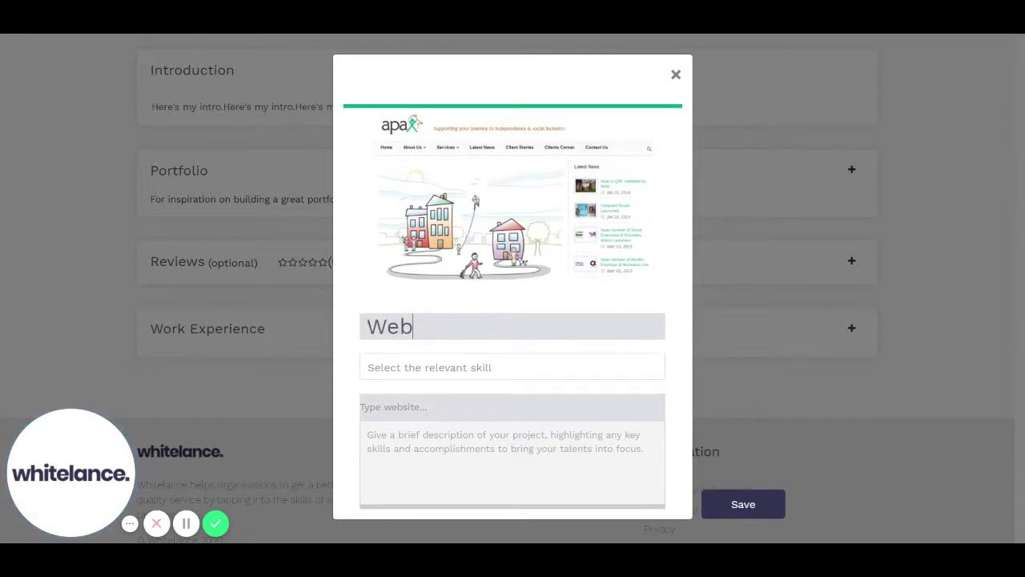
pyautogui.write(' design project')
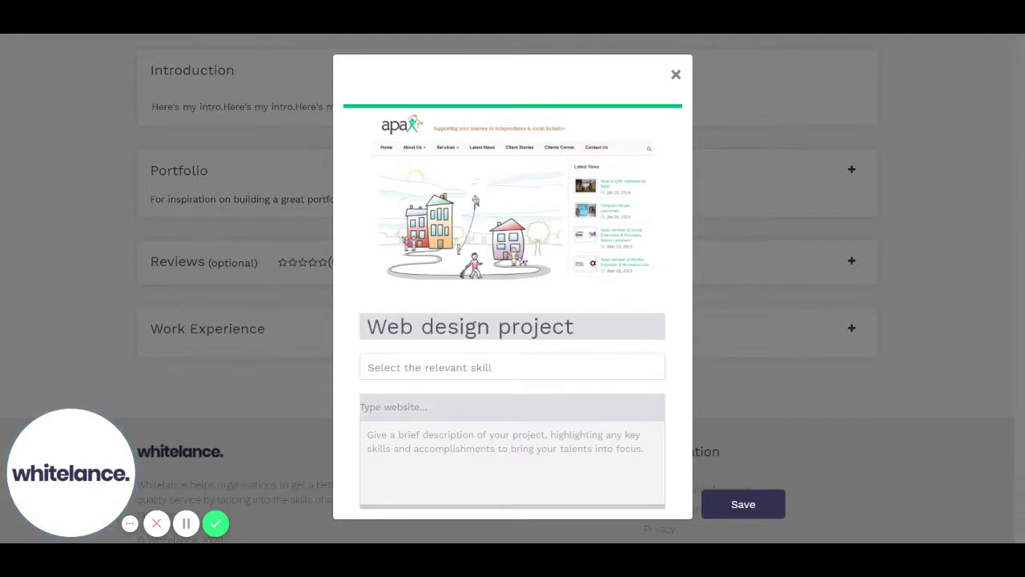
pyautogui.press('Tab')
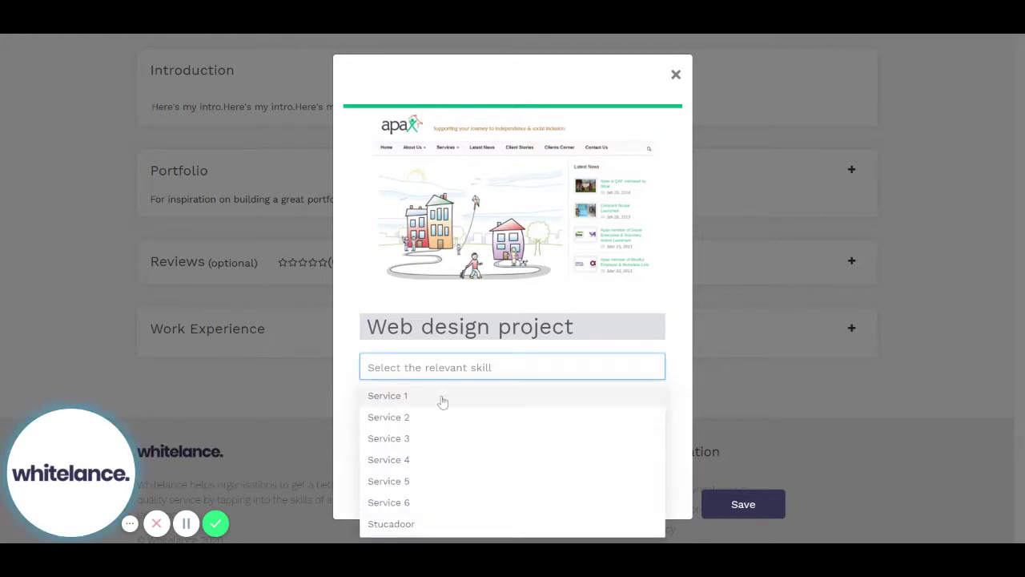
pyautogui.click(442, 396)
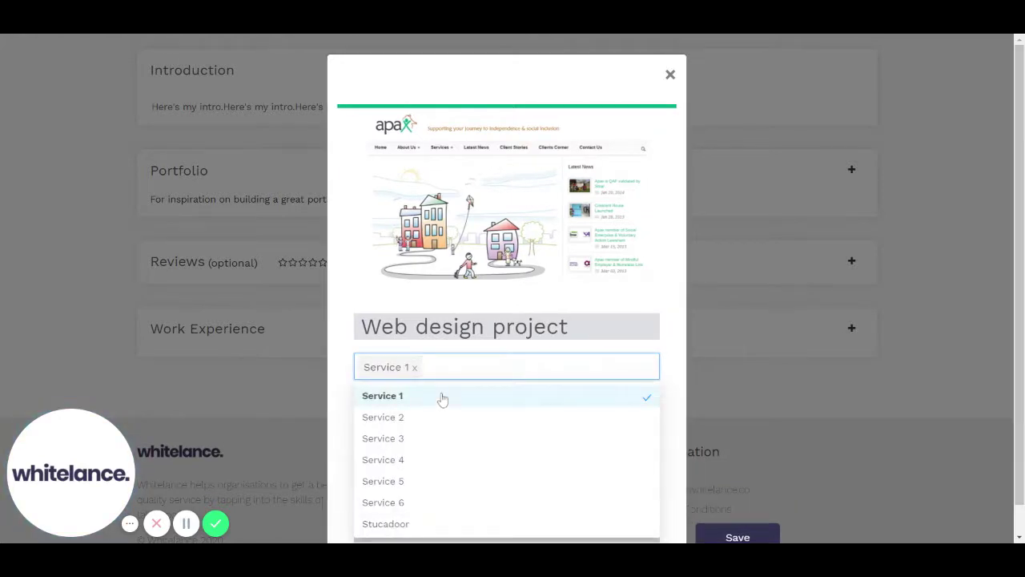
pyautogui.click(339, 394)
pyautogui.click(429, 411)
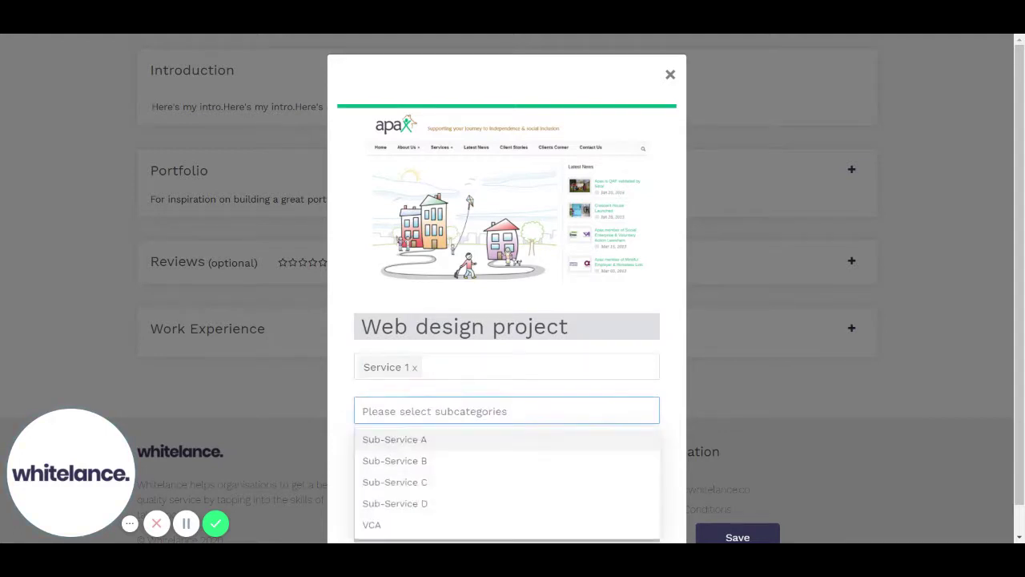
pyautogui.click(428, 439)
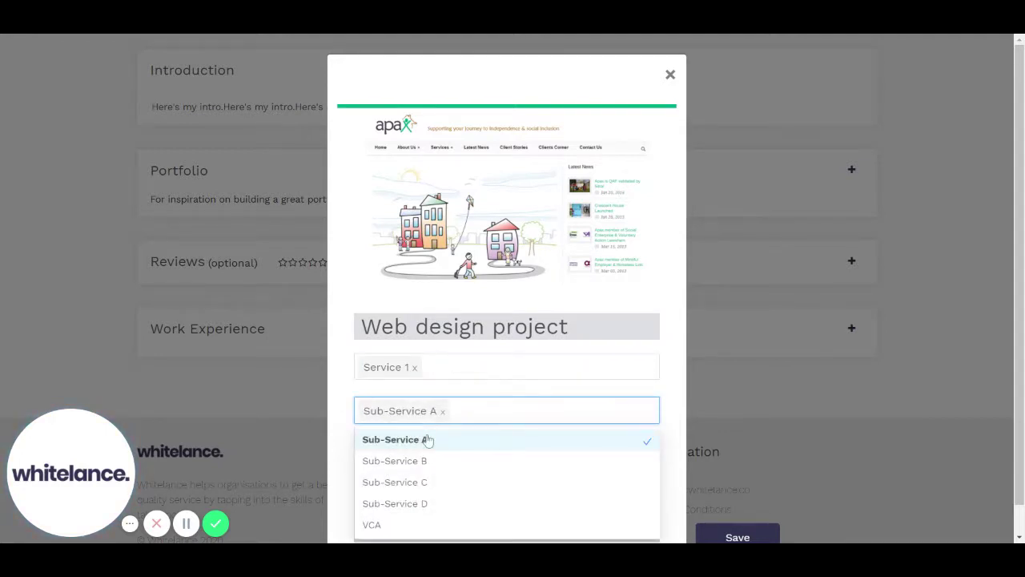
pyautogui.click(332, 427)
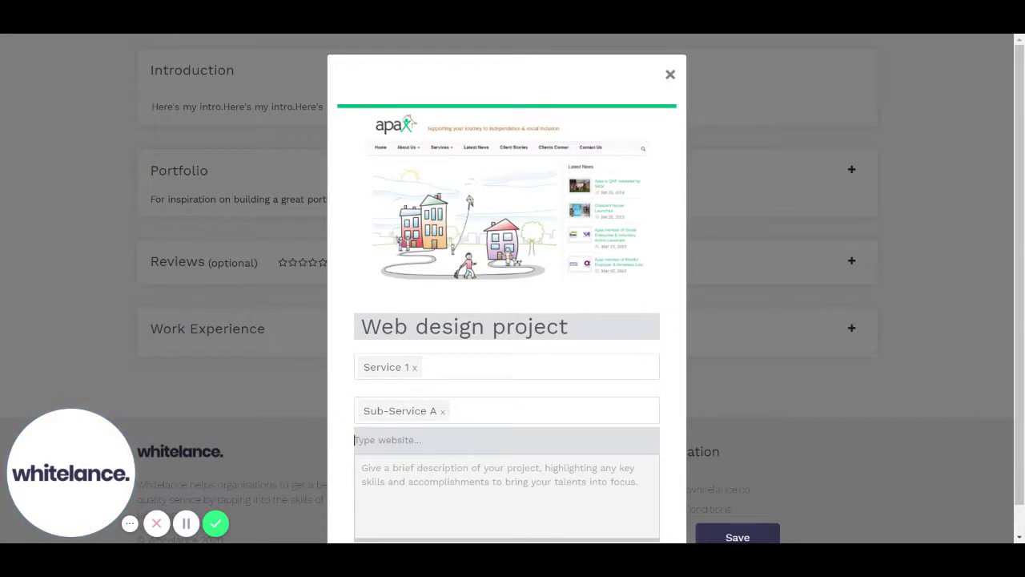
pyautogui.write('apax.org.uk')
pyautogui.press('Tab')
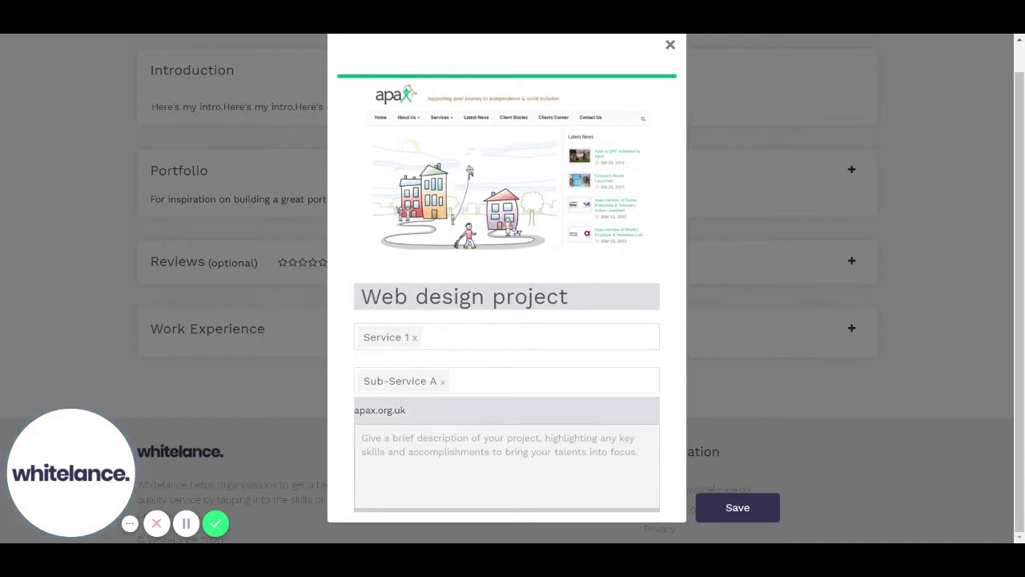
pyautogui.write('Intro about the project.')
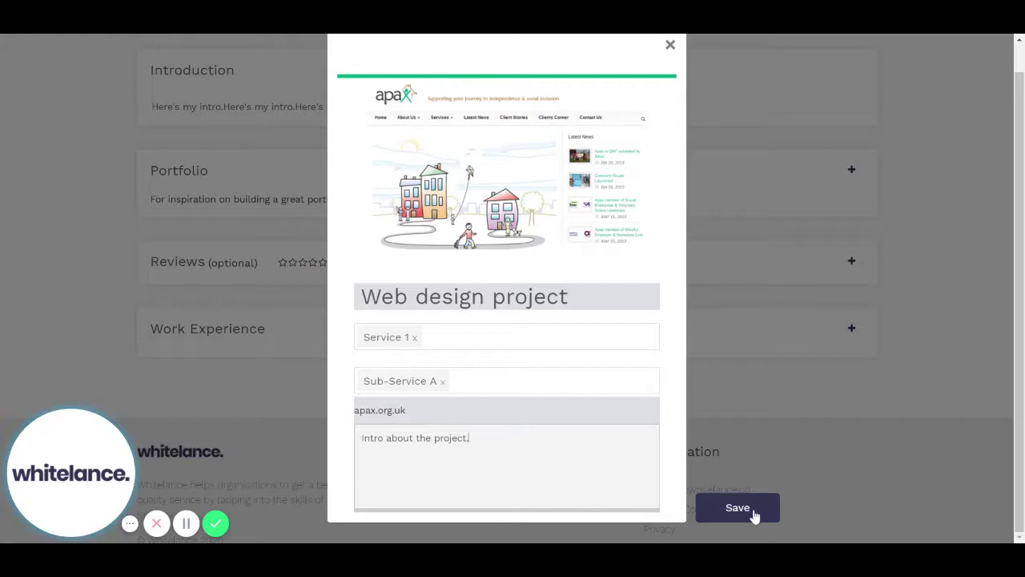
pyautogui.click(754, 515)
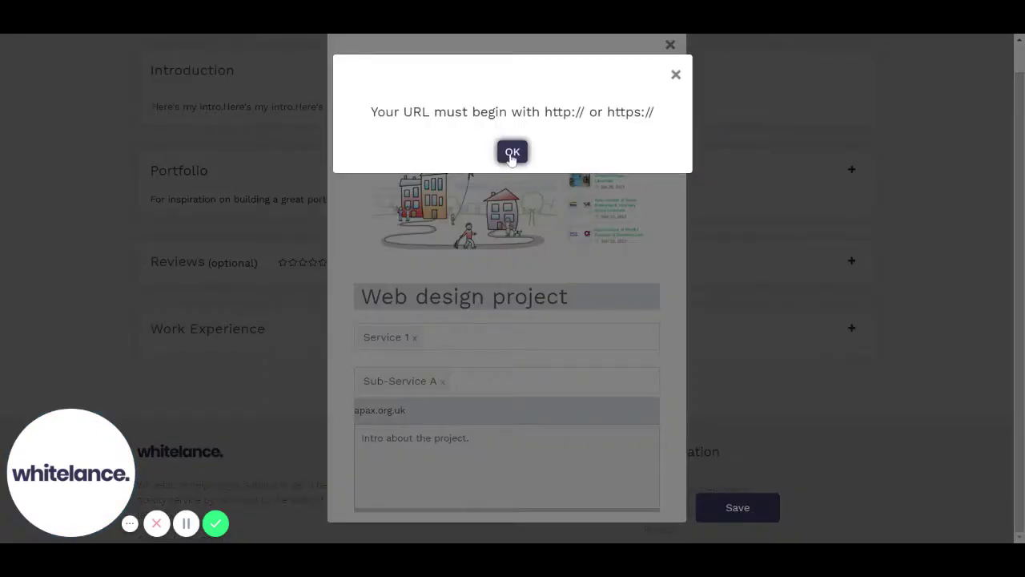
pyautogui.click(512, 159)
pyautogui.click(355, 410)
pyautogui.write('ht')
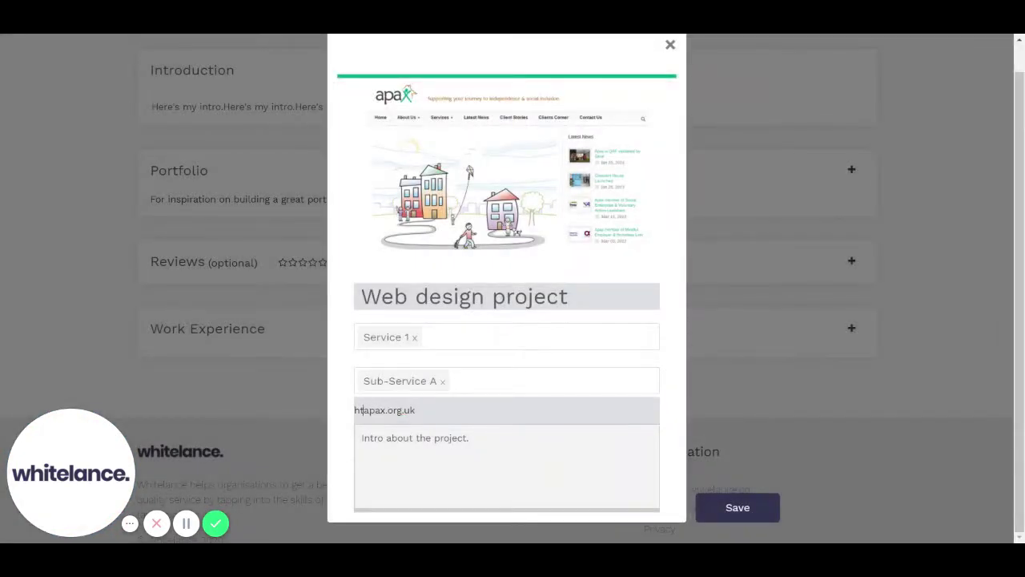
pyautogui.write('tps://')
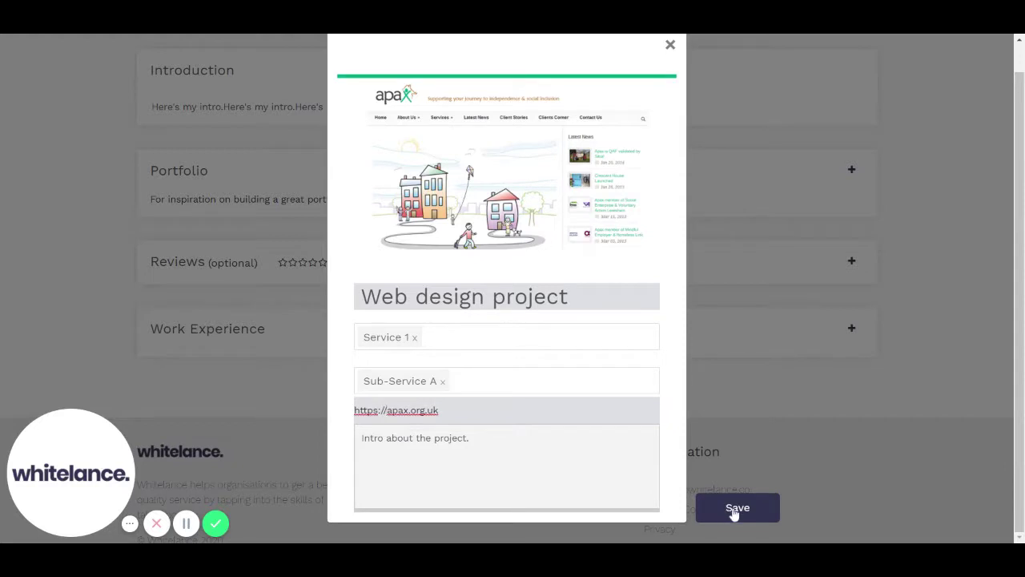
pyautogui.click(733, 512)
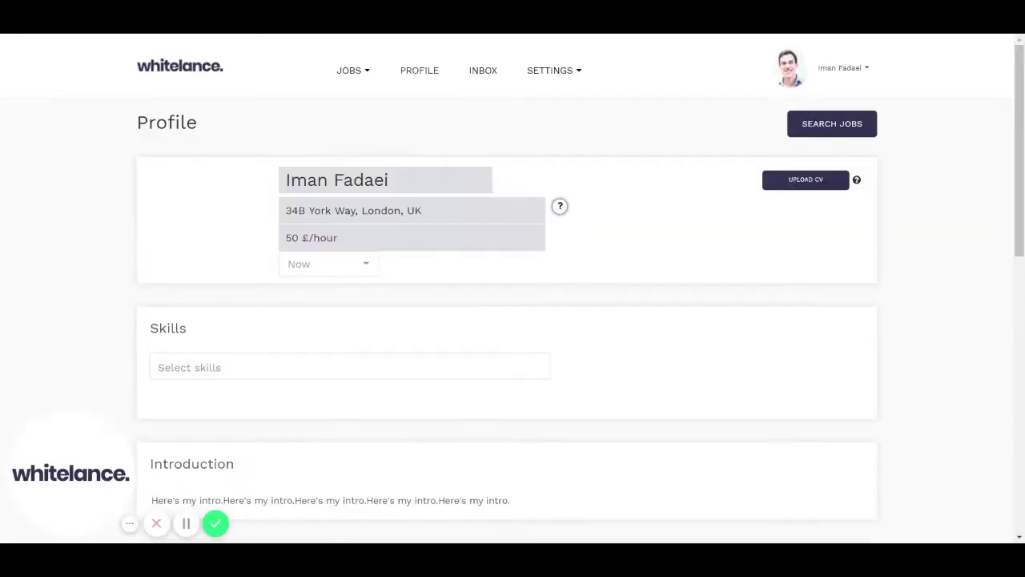
# Scroll down to confirm the 'Web design project' card in the Portfolio section.
pyautogui.scroll(-7, 512, 289)
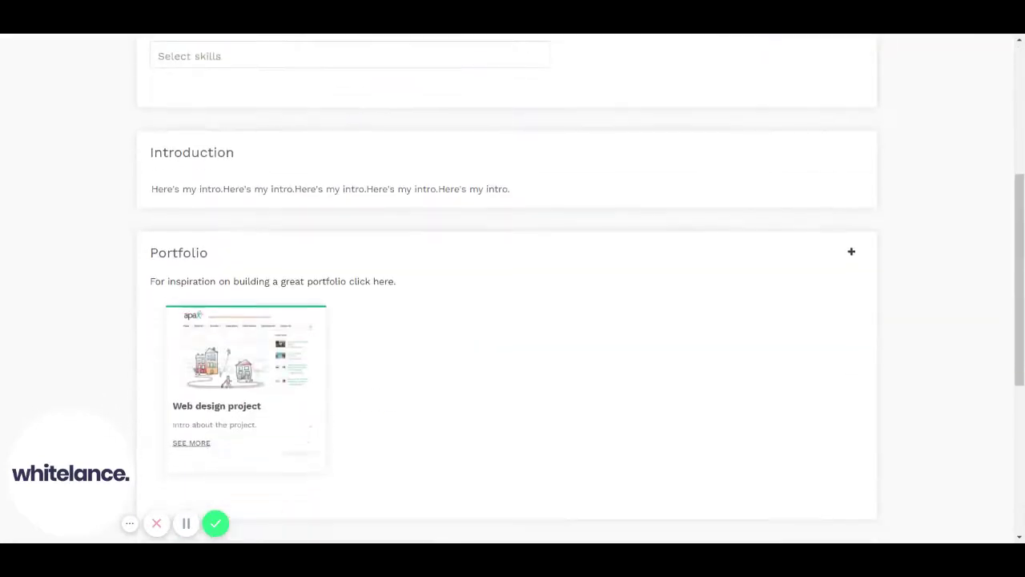
pyautogui.scroll(-3, 513, 289)
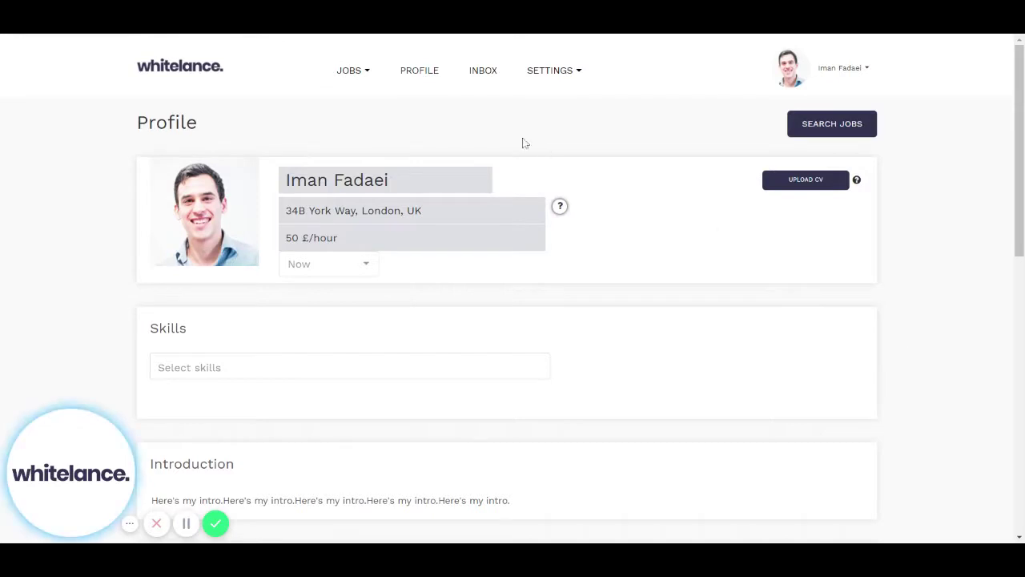
pyautogui.click(370, 72)
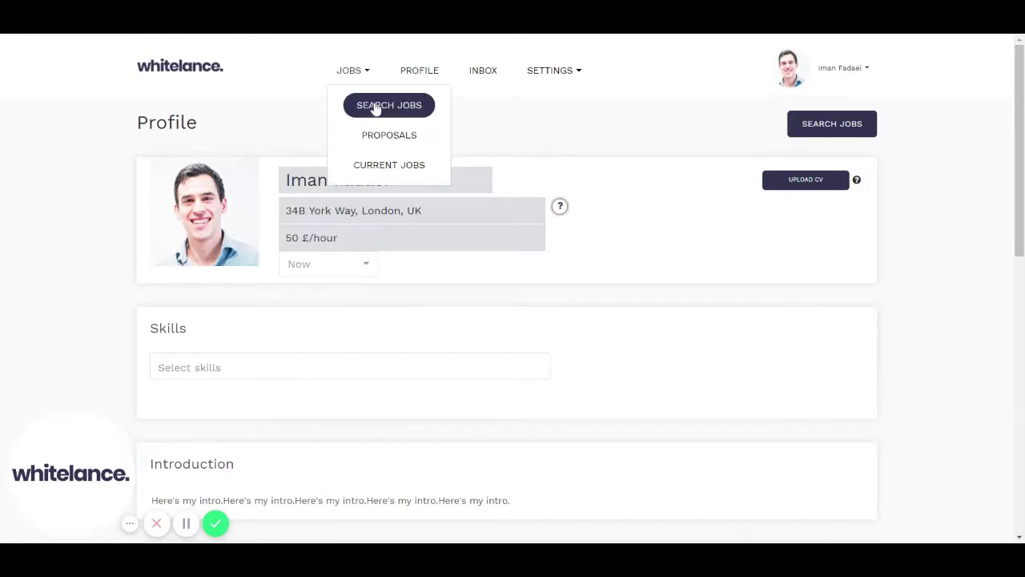
pyautogui.click(374, 107)
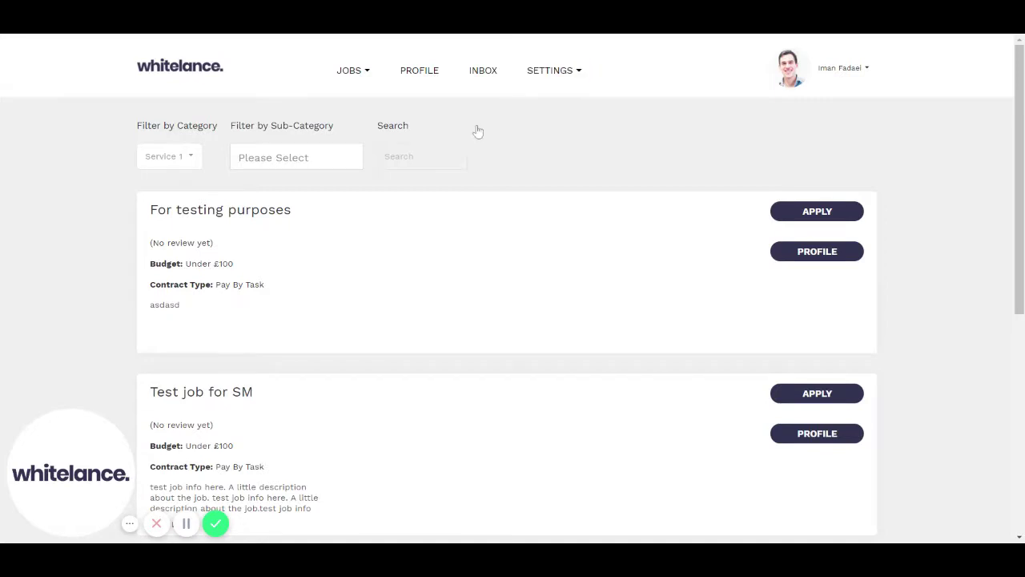
pyautogui.click(192, 158)
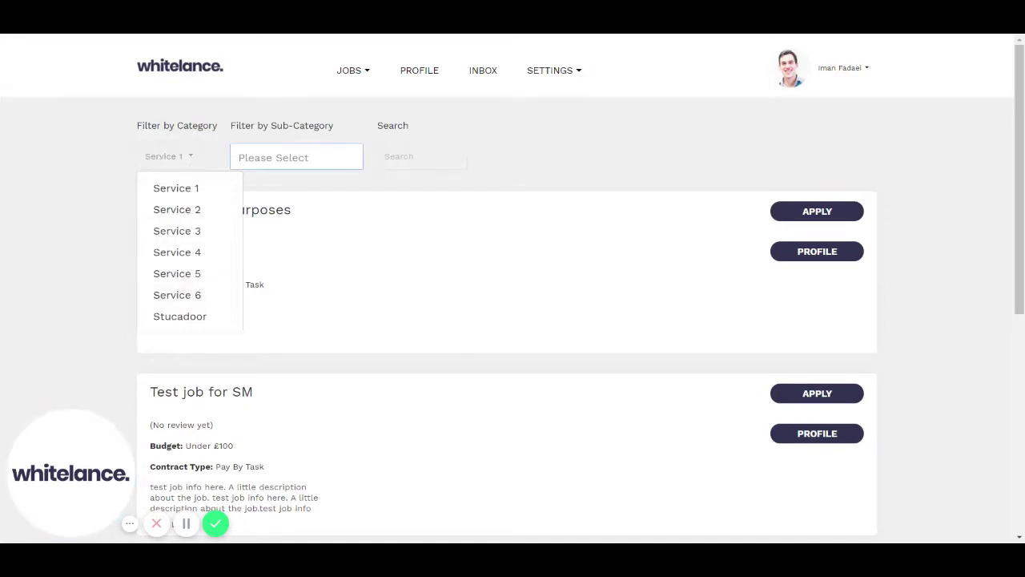
pyautogui.click(272, 157)
pyautogui.click(419, 157)
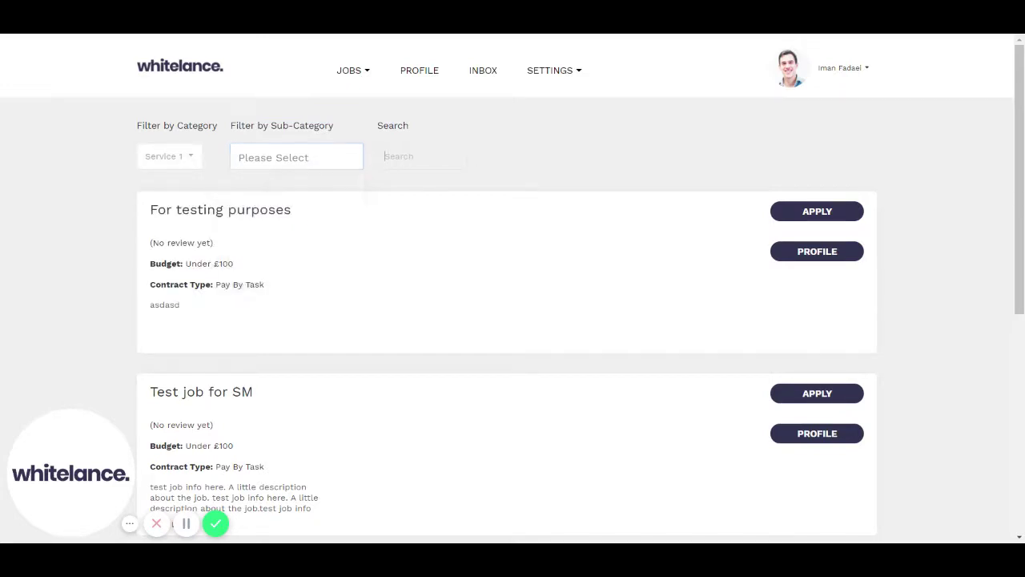
pyautogui.write('test')
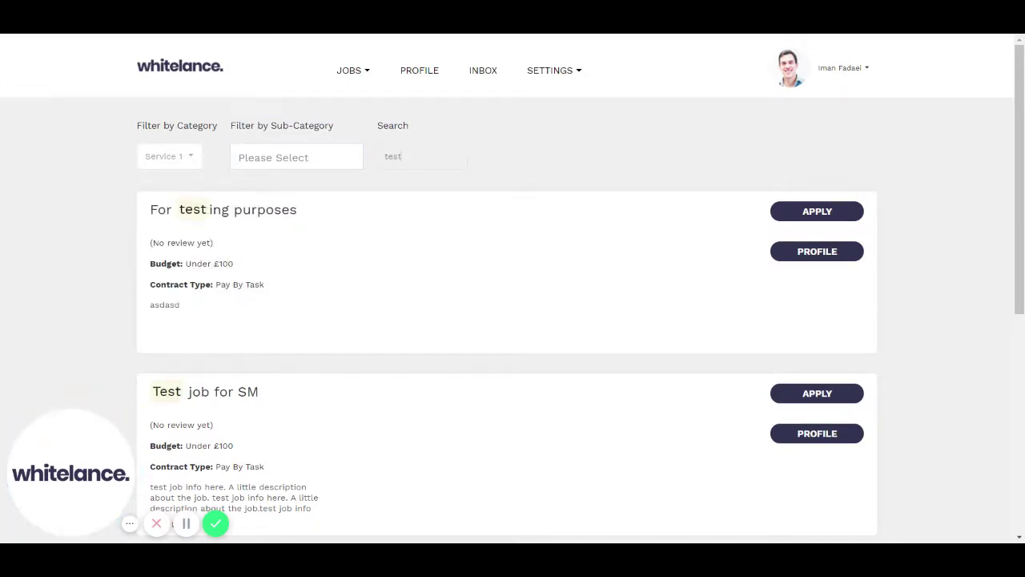
pyautogui.hotkey('ctrl', 'a')
pyautogui.press('BackSpace')
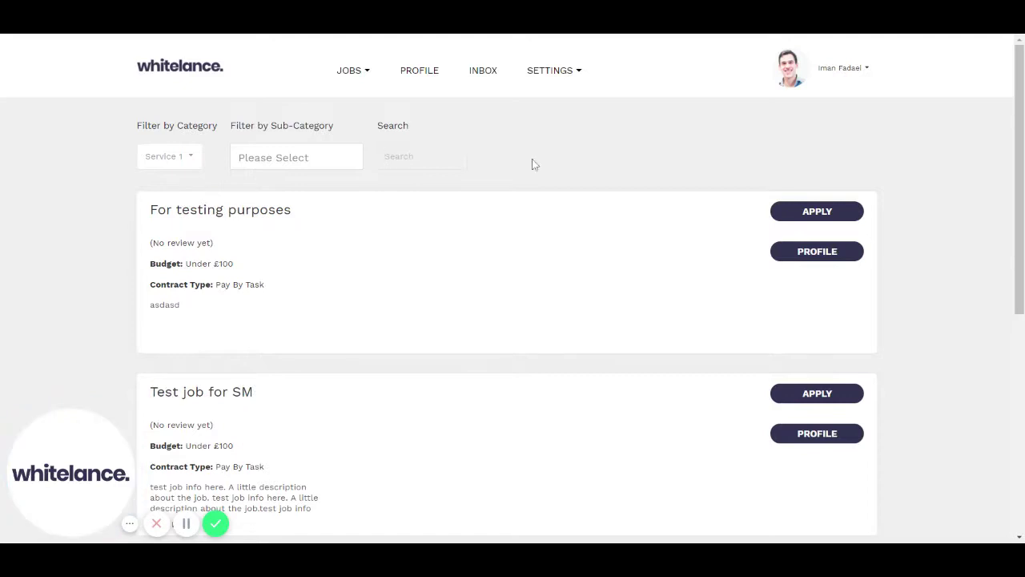
pyautogui.click(811, 222)
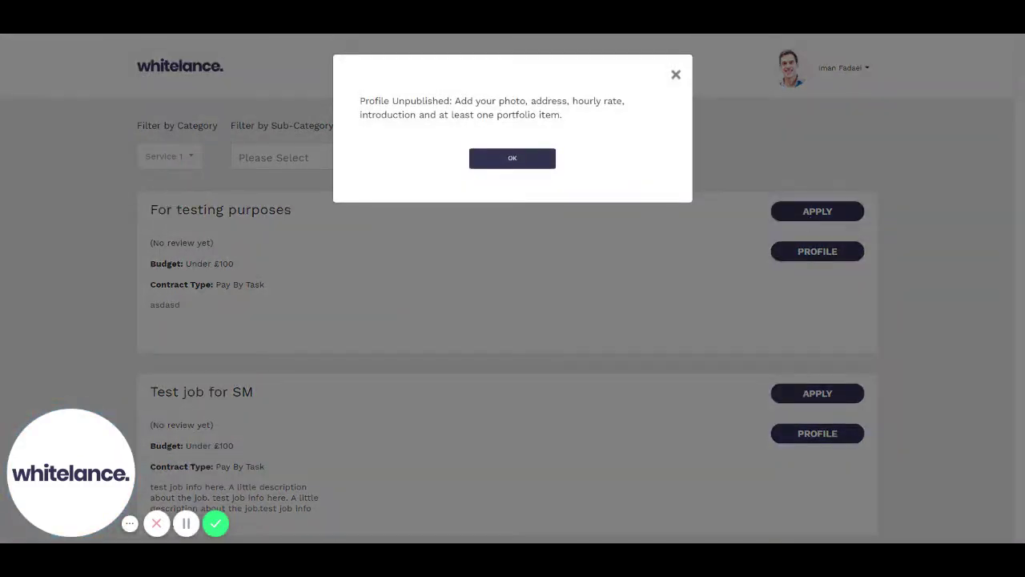
pyautogui.click(526, 164)
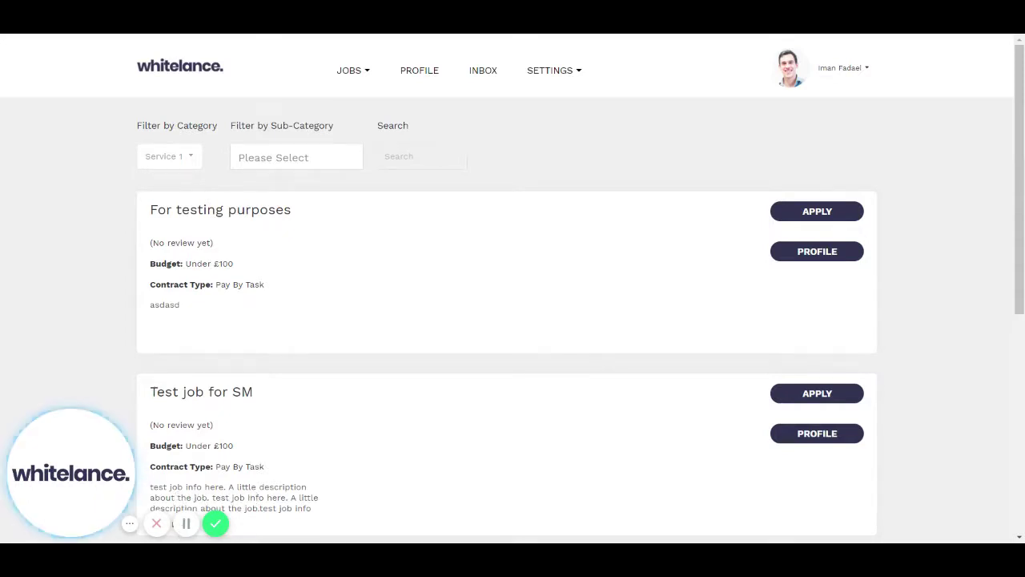
pyautogui.click(836, 213)
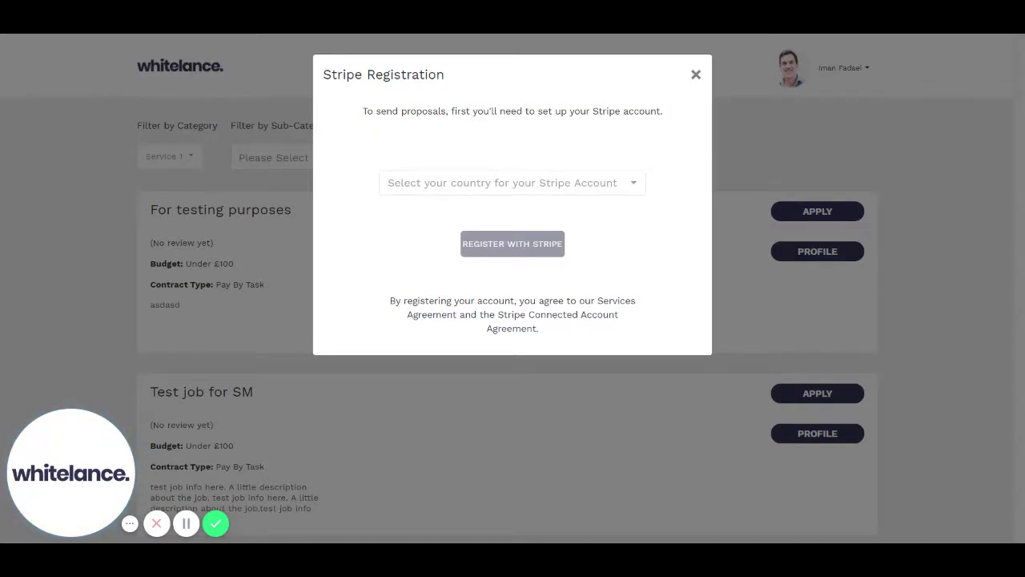
# Choose United Kingdom as the Stripe account country and begin Stripe registration.
pyautogui.click(607, 189)
pyautogui.scroll(-4, 585, 256)
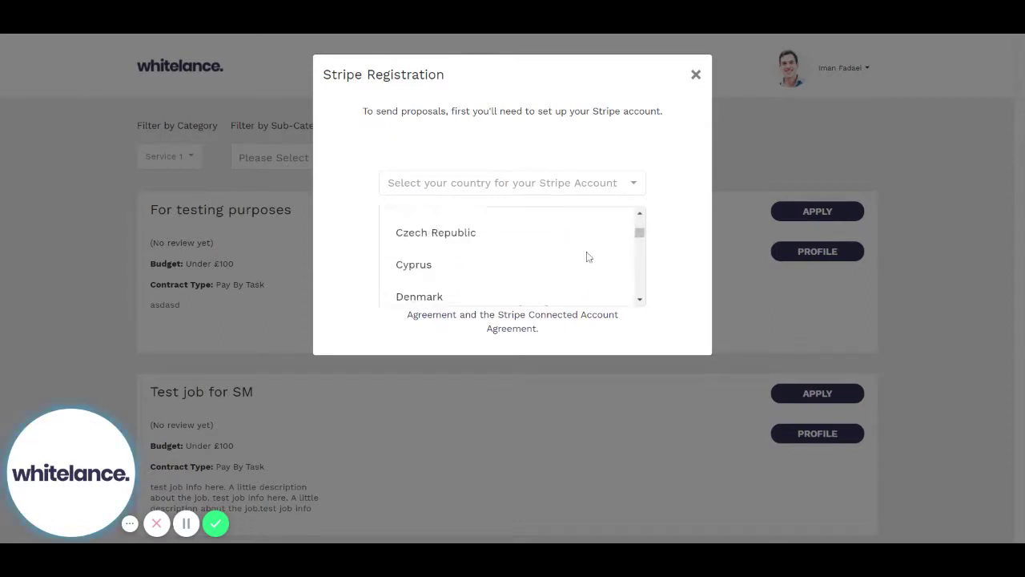
pyautogui.scroll(-10, 586, 256)
pyautogui.click(580, 255)
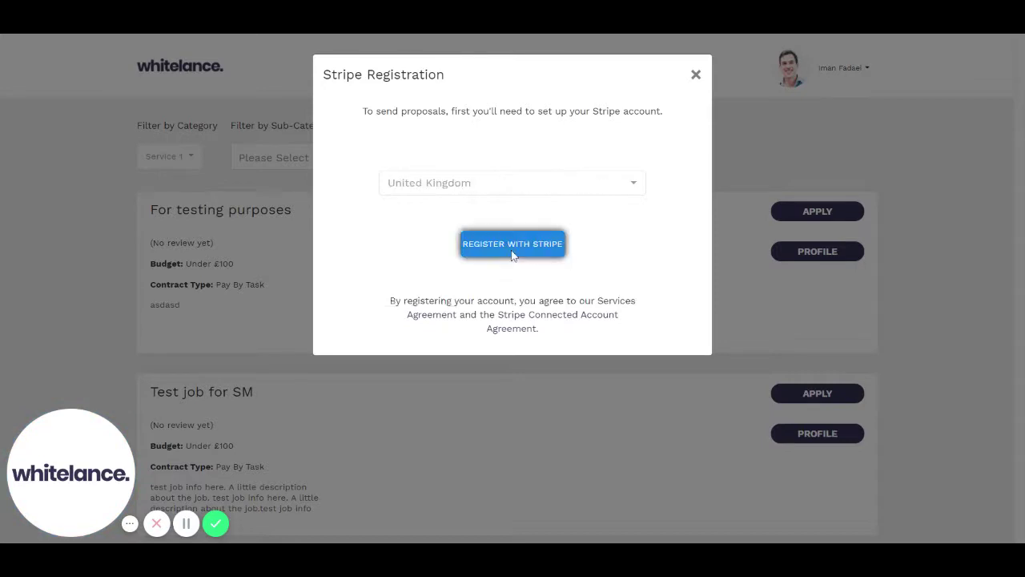
pyautogui.click(517, 251)
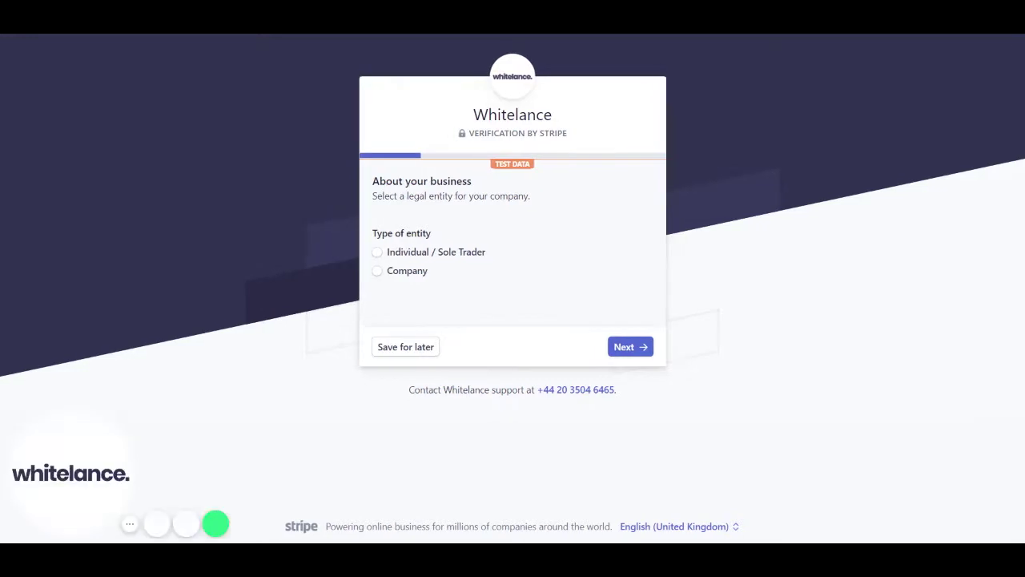
# Register as an individual sole trader and enter the person's legal first and last name.
pyautogui.click(378, 253)
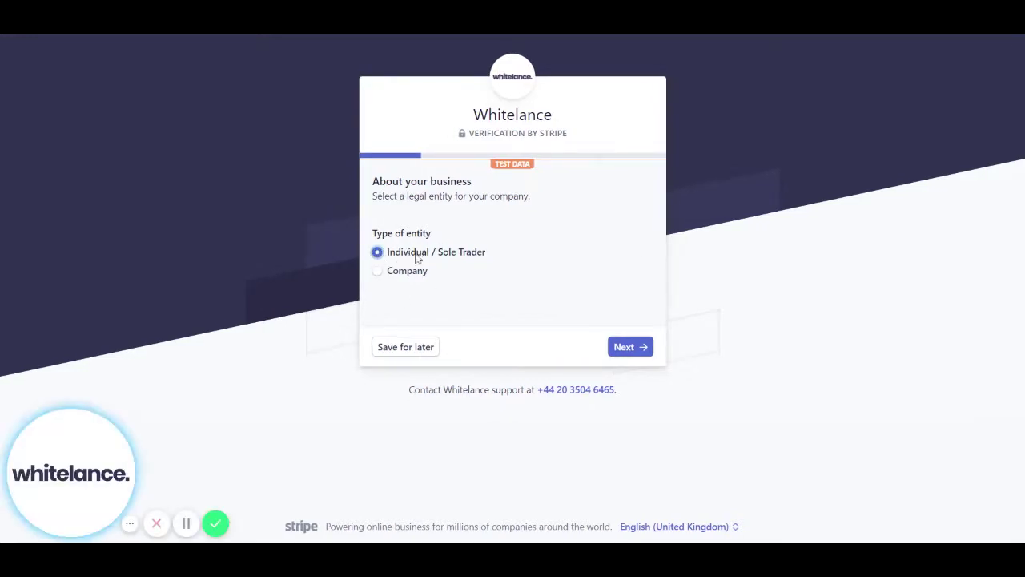
pyautogui.click(640, 350)
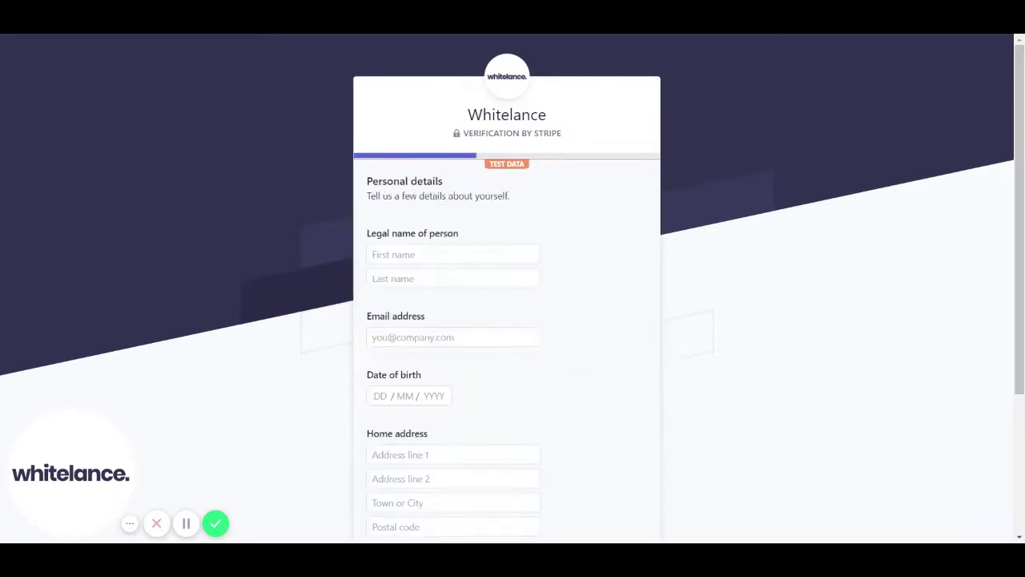
pyautogui.click(407, 255)
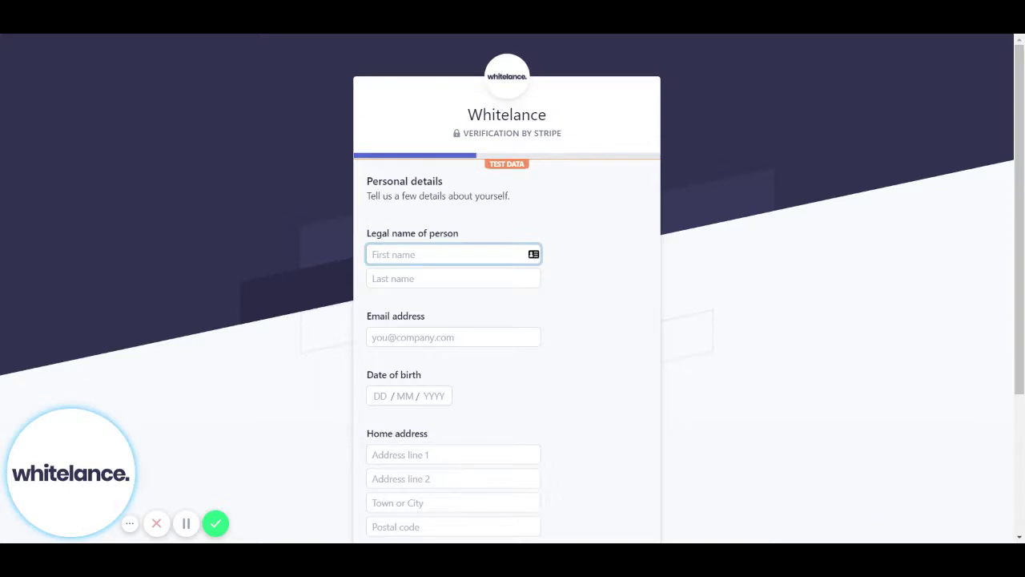
pyautogui.press('Tab')
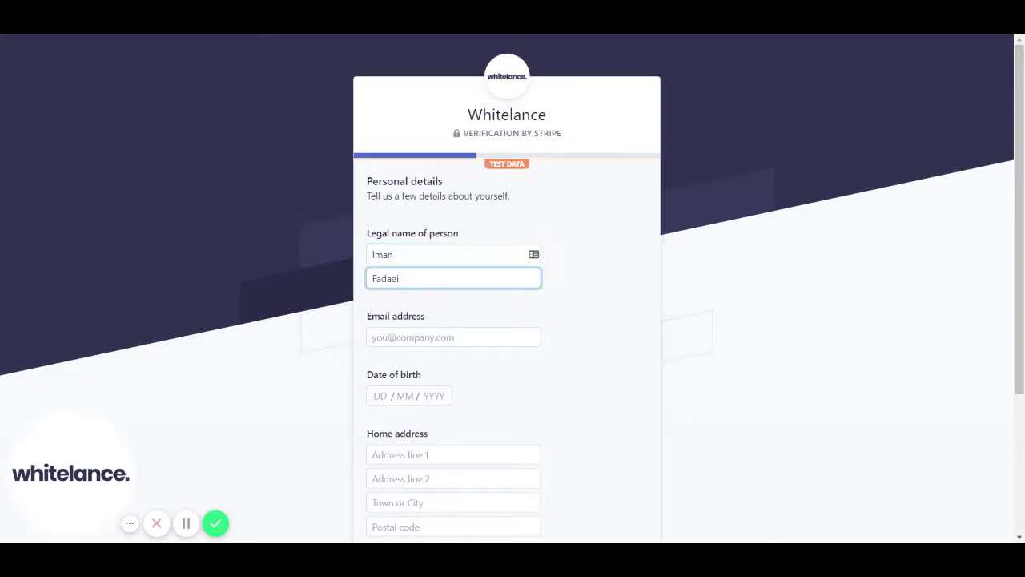
# Enter the person's email address and date of birth.
pyautogui.press('Tab')
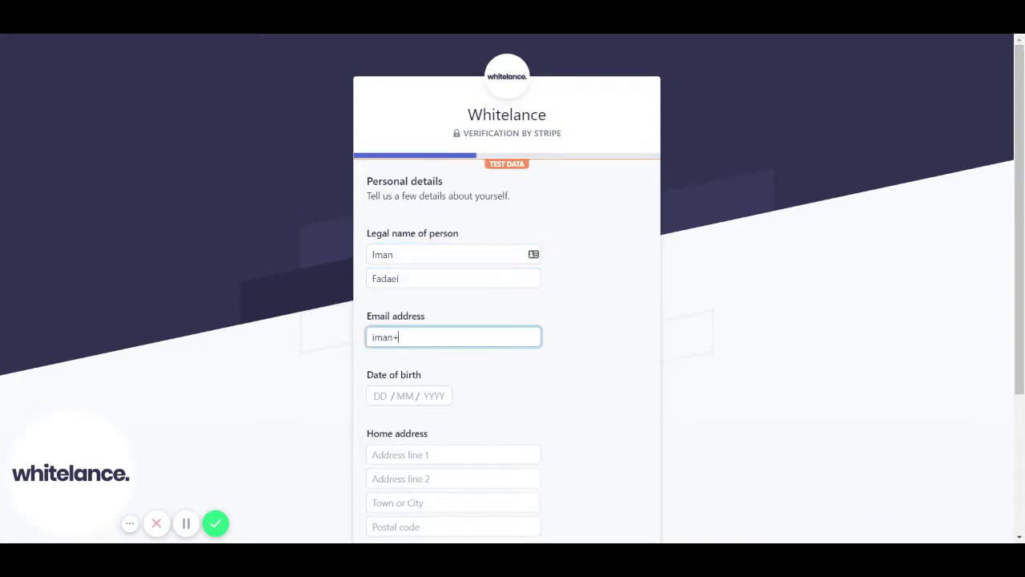
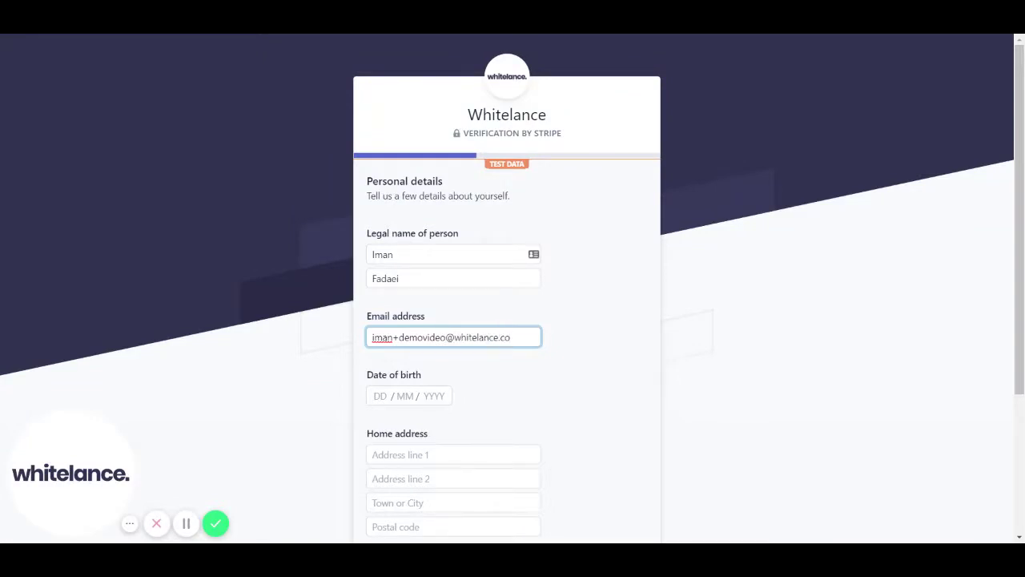
pyautogui.press('Tab')
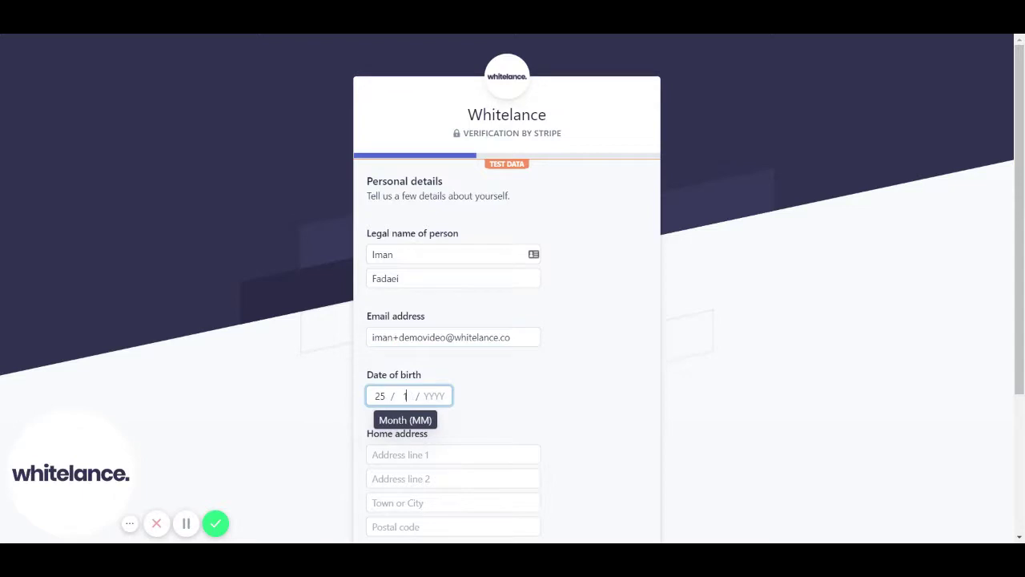
# Fill in the full home address: street lines, town or city, and postal code.
pyautogui.scroll(-1, 512, 321)
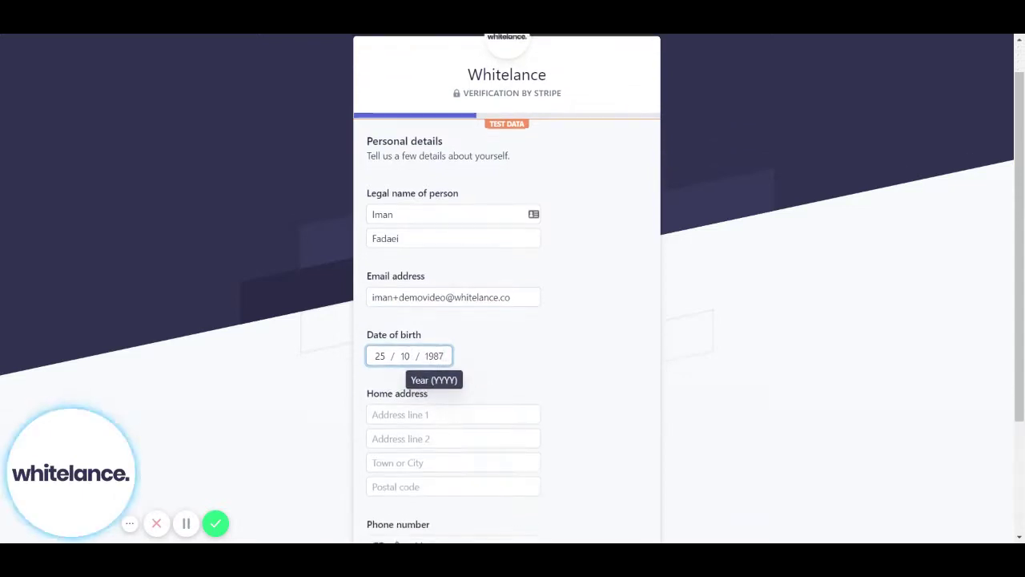
pyautogui.press('Tab')
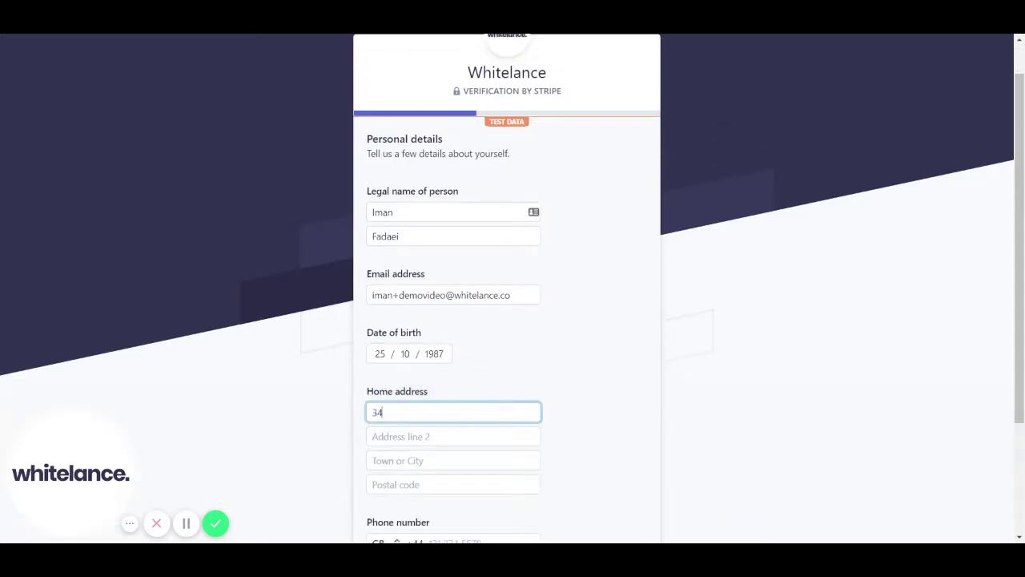
pyautogui.press('Tab')
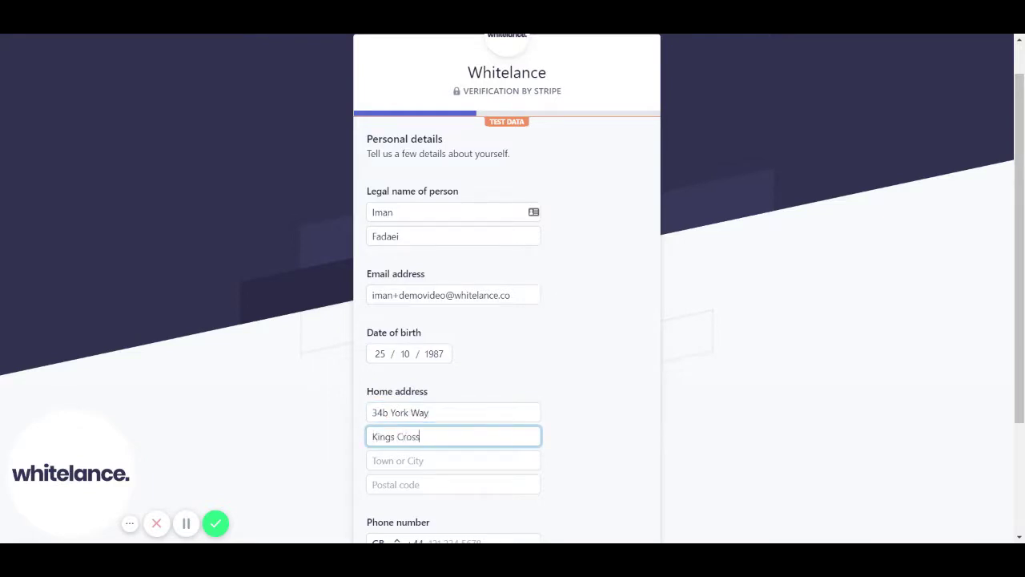
pyautogui.press('Tab')
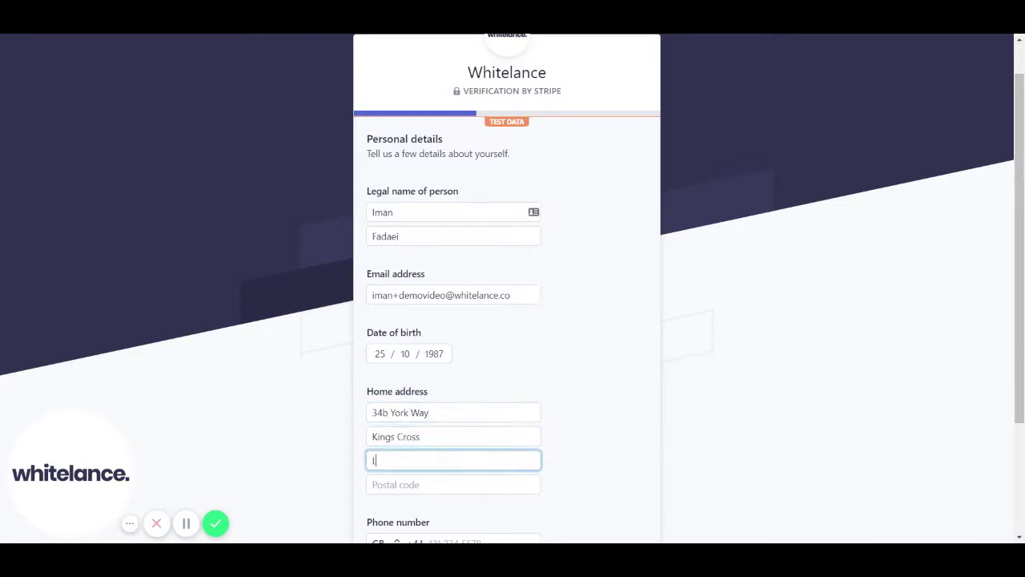
pyautogui.press('Tab')
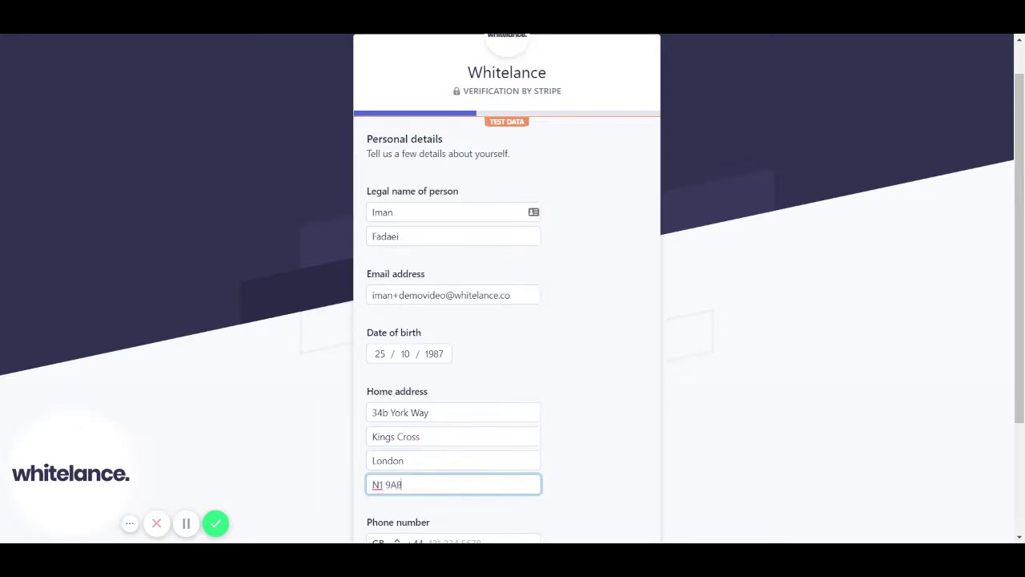
# Add the person's phone number and submit the personal details.
pyautogui.scroll(-1, 506, 321)
pyautogui.scroll(-1, 507, 320)
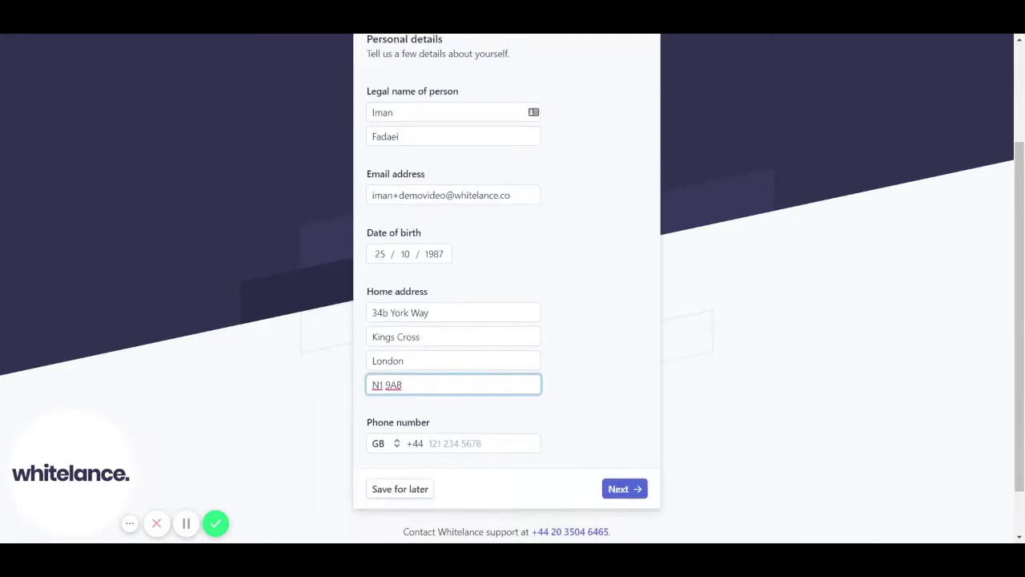
pyautogui.press('Tab')
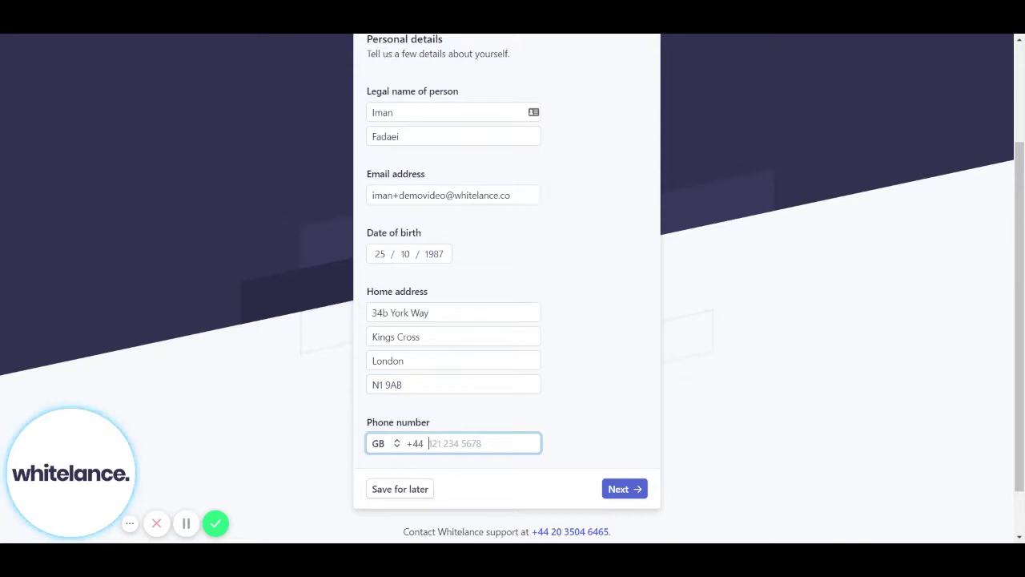
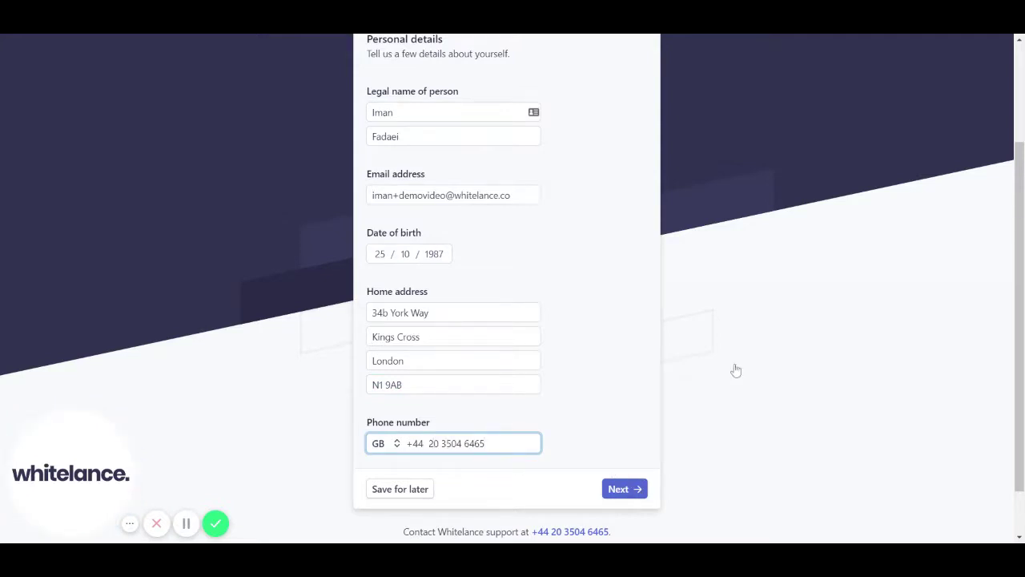
pyautogui.press('Return')
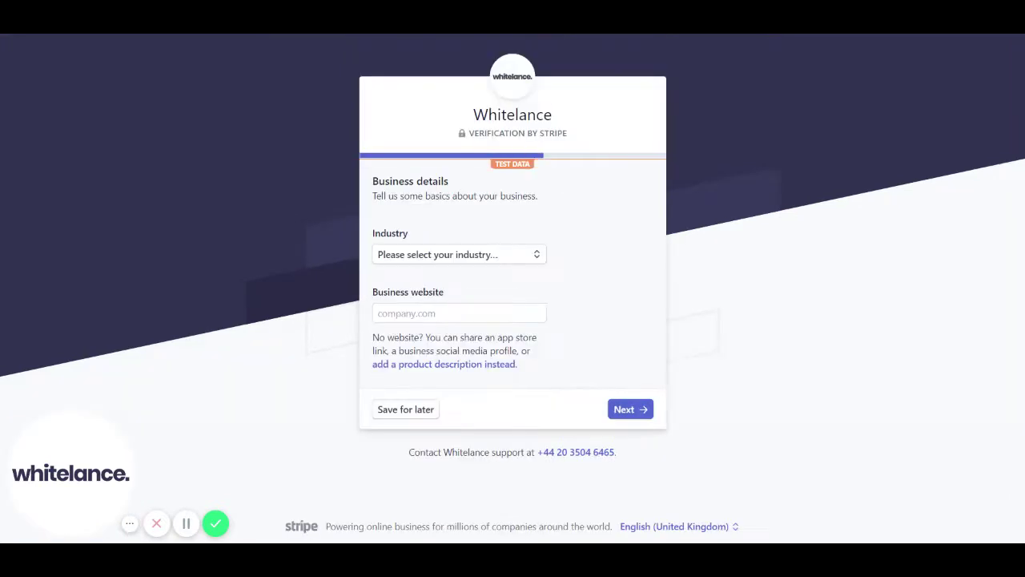
# Set the industry to Software with the description 'I'm a software development freelancer' instead of a website.
pyautogui.click(467, 256)
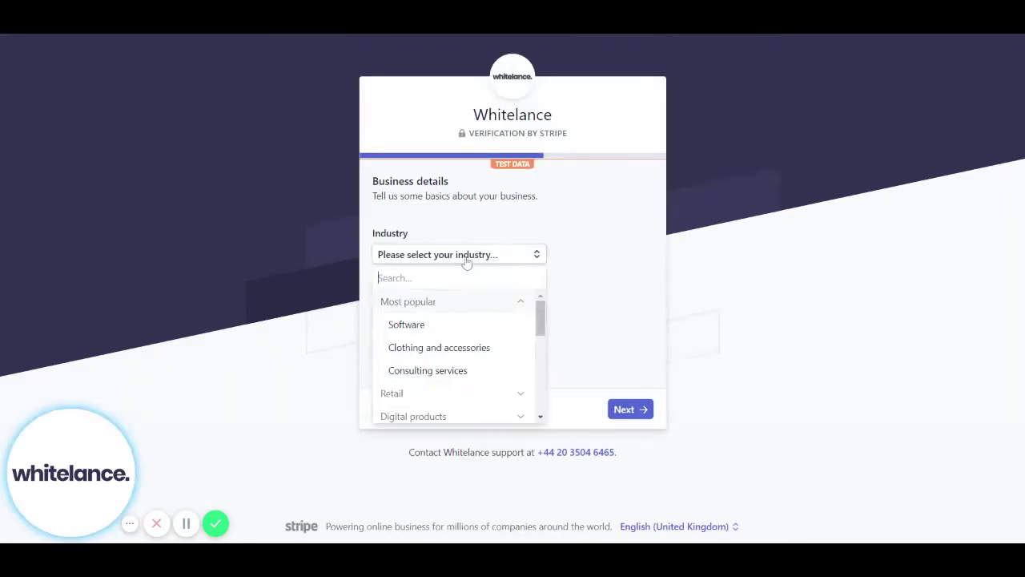
pyautogui.click(462, 324)
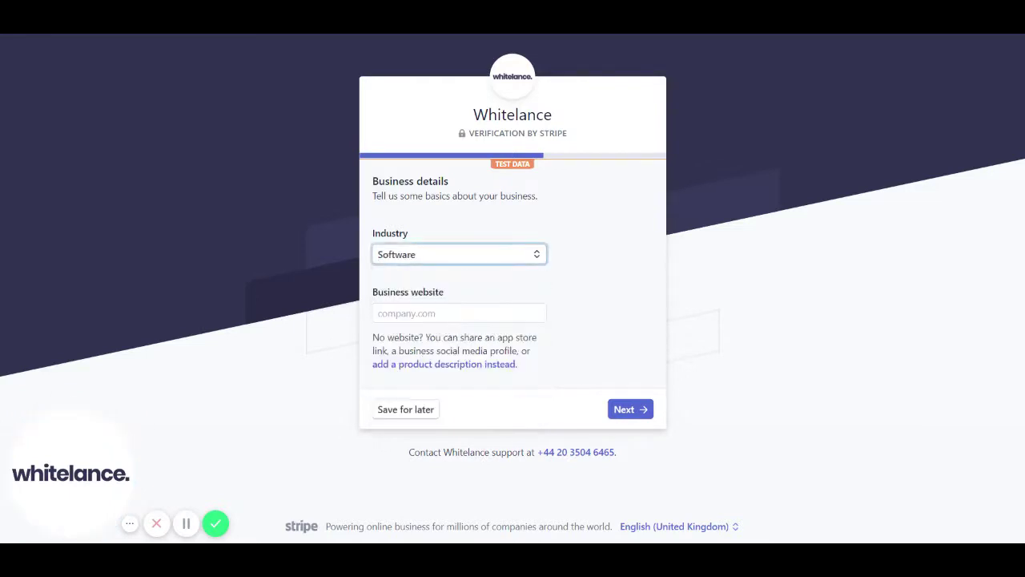
pyautogui.click(459, 313)
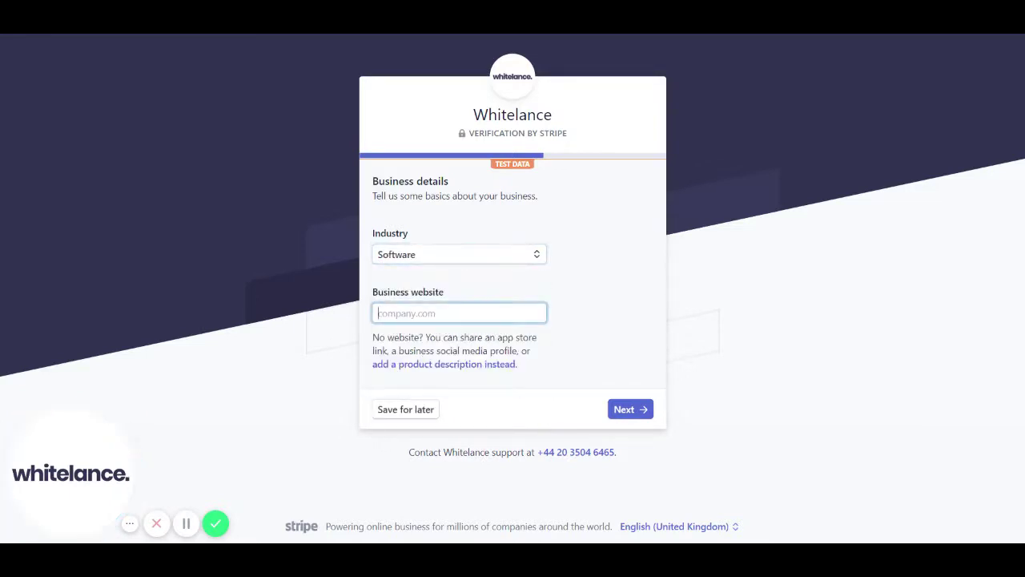
pyautogui.click(464, 364)
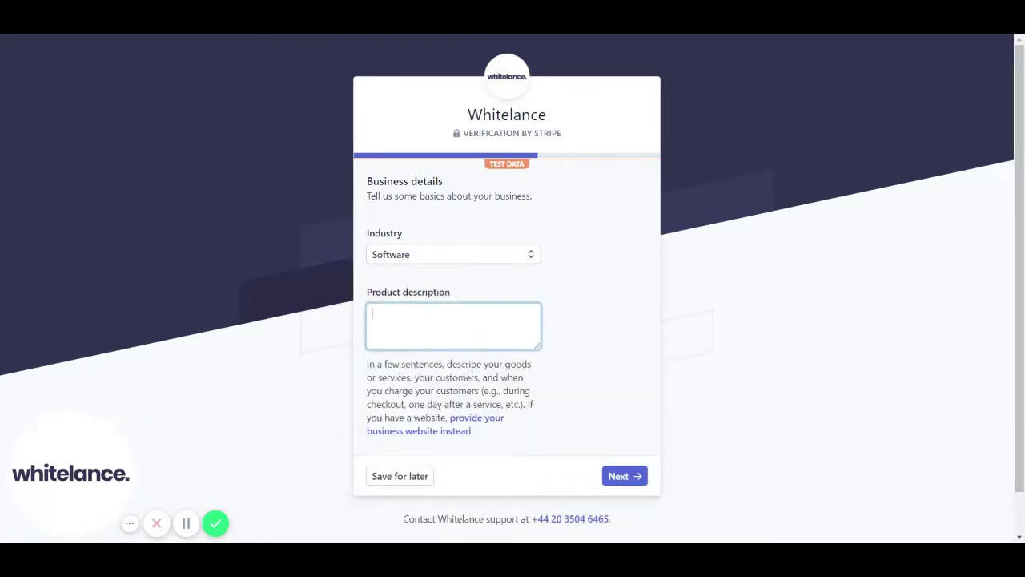
pyautogui.write("I'm a software development f")
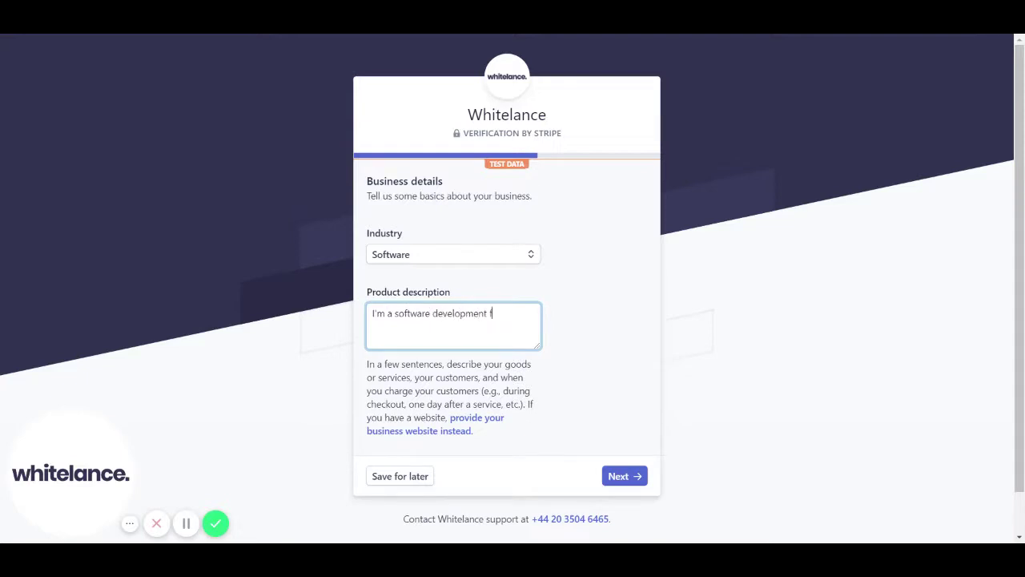
pyautogui.write('reelancer')
pyautogui.click(629, 479)
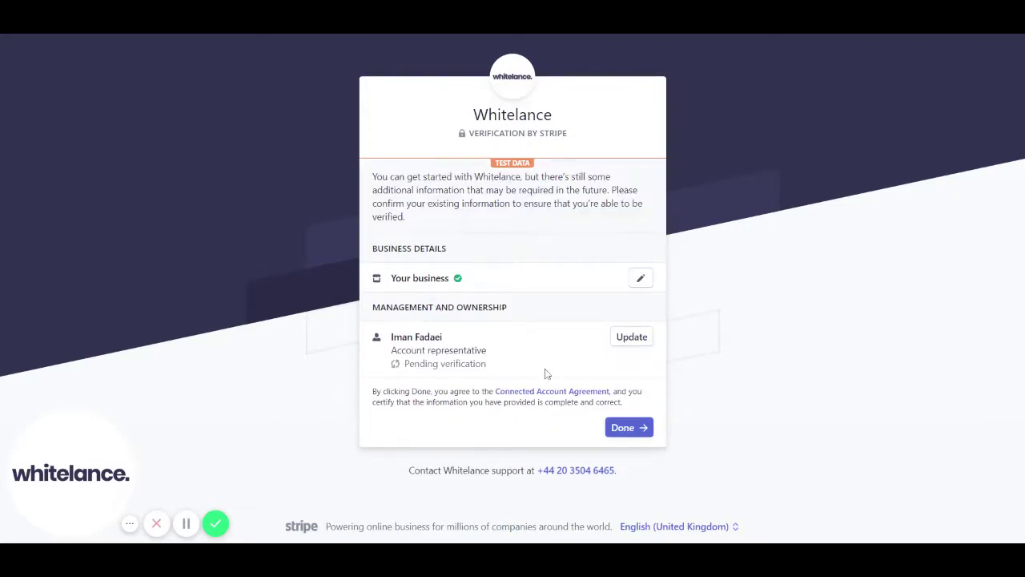
# Save the account representative's details unchanged and complete Stripe onboarding, returning to Whitelance.
pyautogui.click(632, 347)
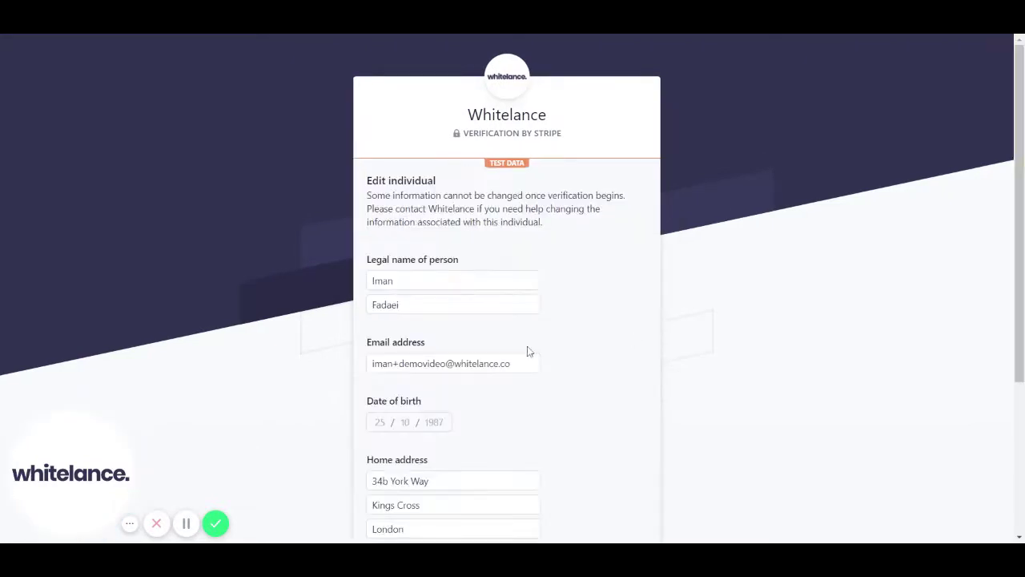
pyautogui.scroll(-3, 529, 350)
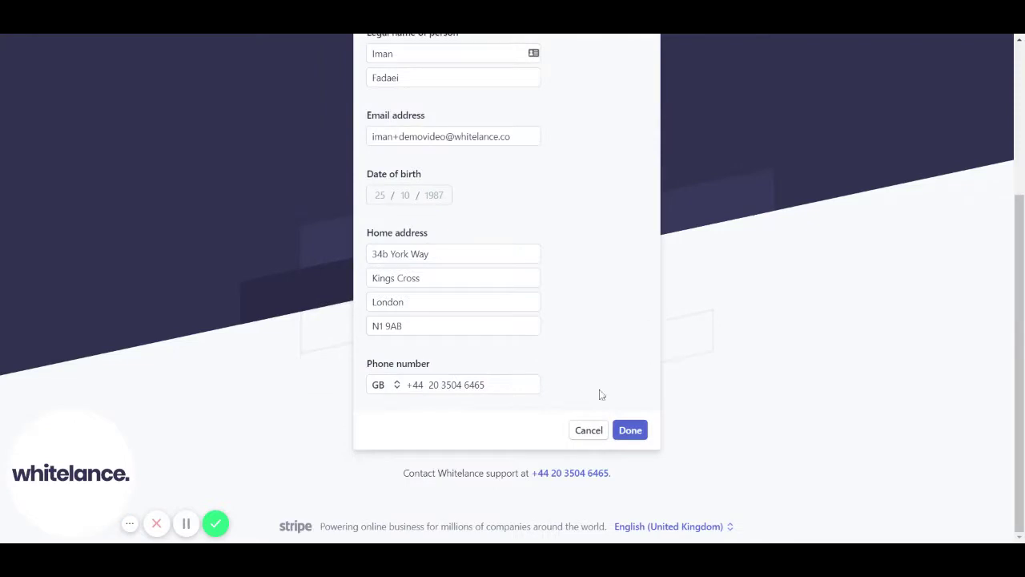
pyautogui.click(632, 433)
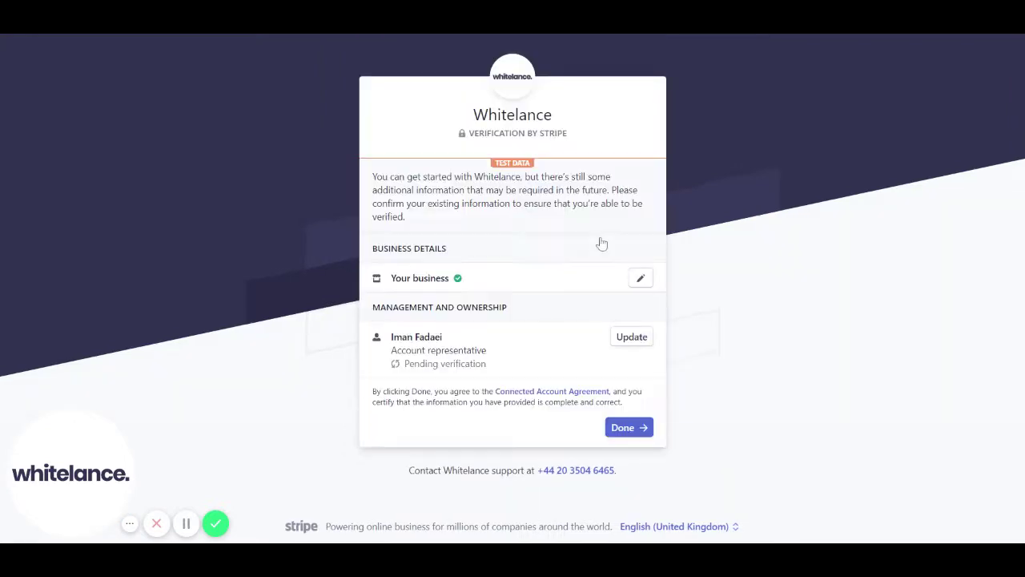
pyautogui.click(642, 434)
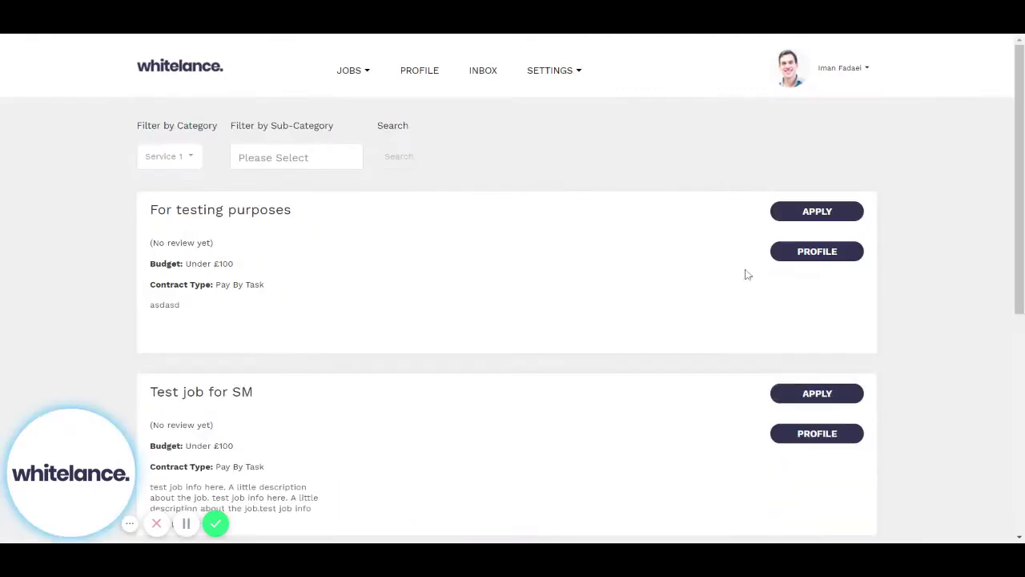
# Start applying to 'For testing purposes', entering the account holder's name as an Individual holder.
pyautogui.click(822, 215)
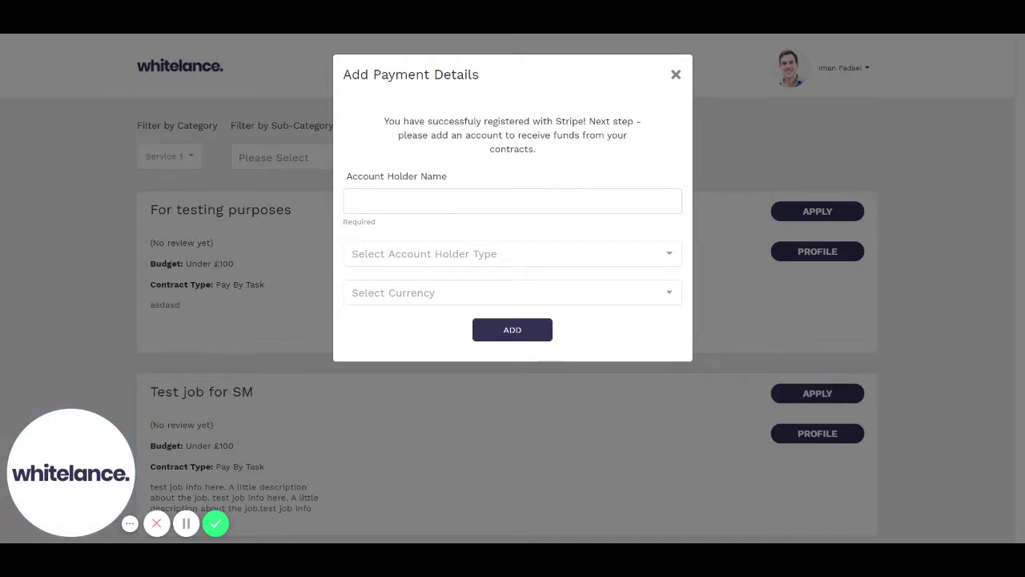
pyautogui.click(513, 201)
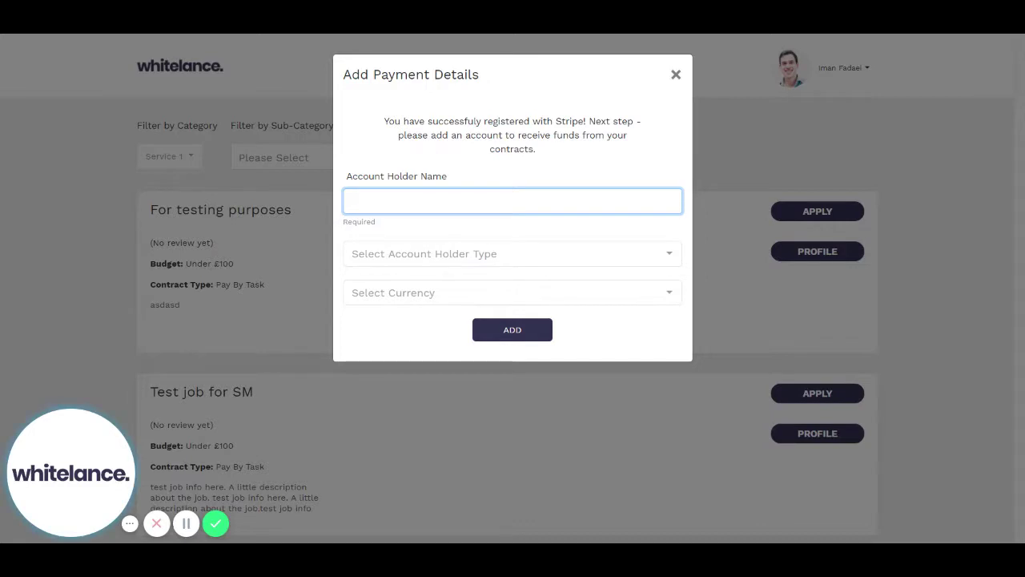
pyautogui.click(524, 264)
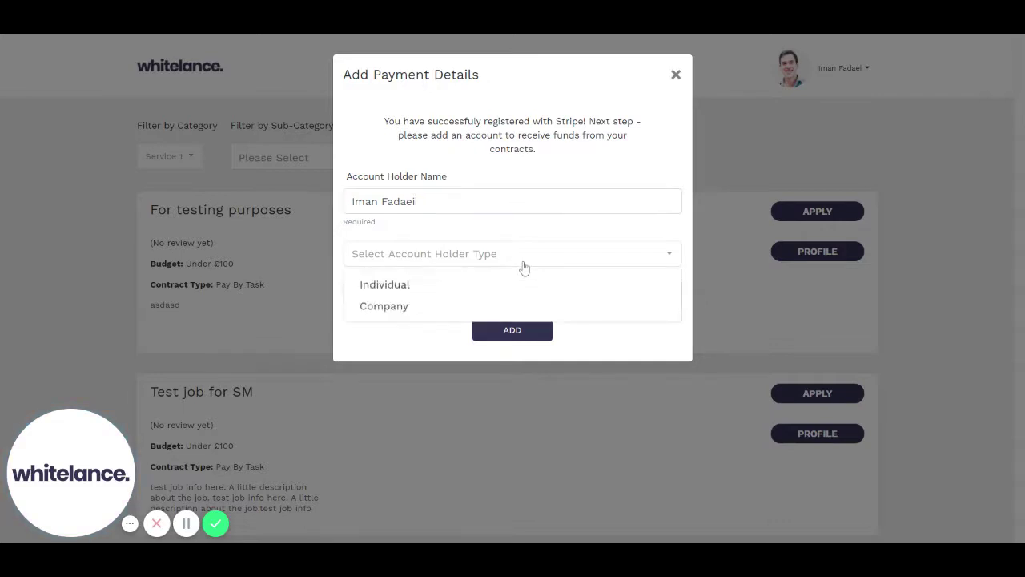
pyautogui.click(489, 284)
pyautogui.click(423, 258)
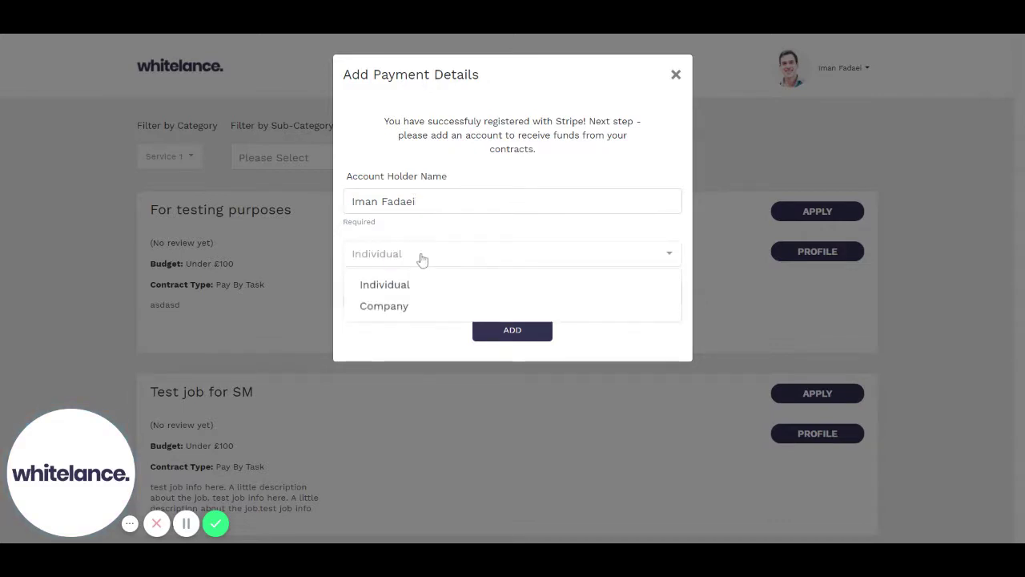
pyautogui.click(425, 286)
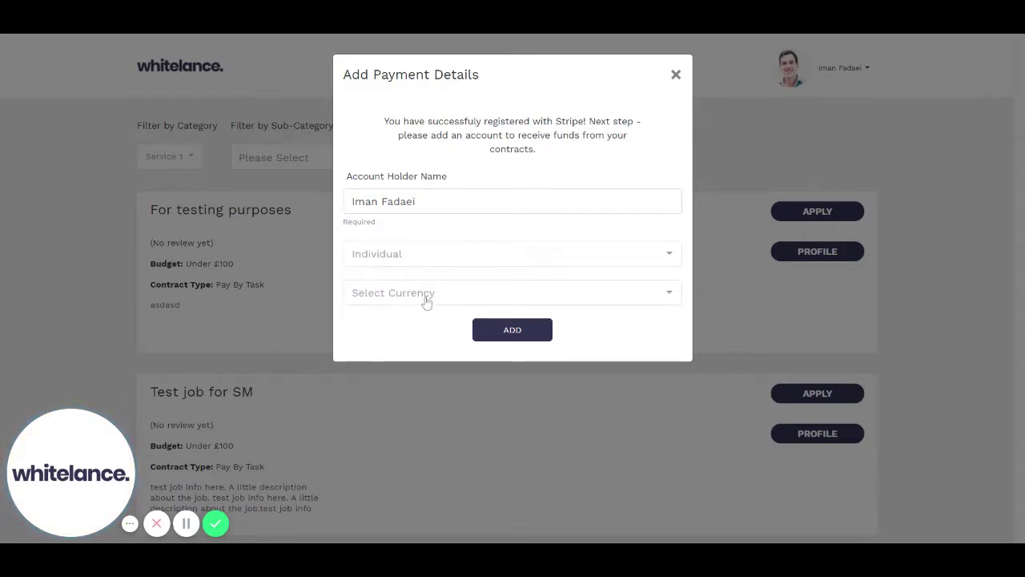
# Set the payout currency to GBP, submit, correct the rejected routing number and resubmit.
pyautogui.click(427, 297)
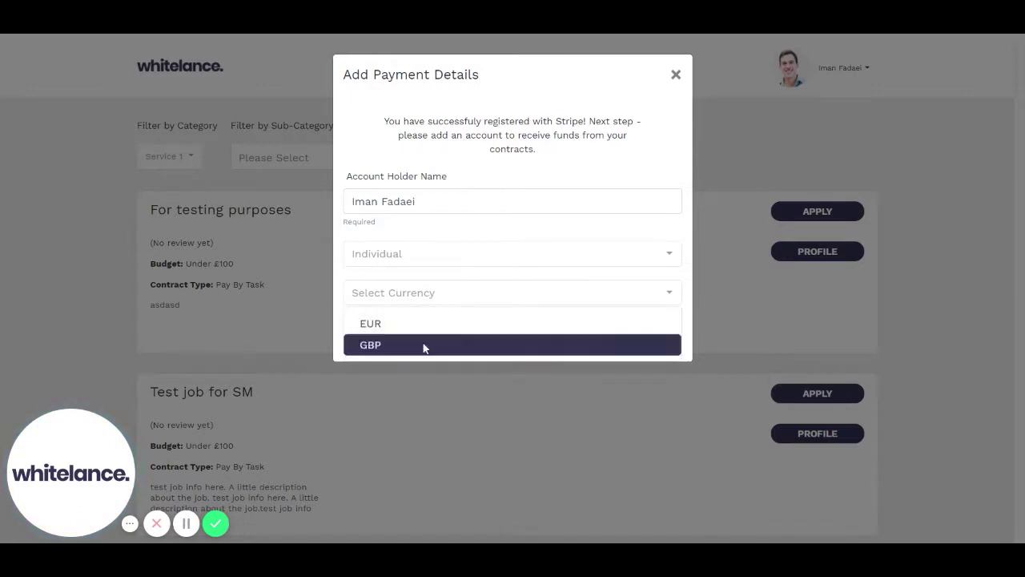
pyautogui.click(425, 345)
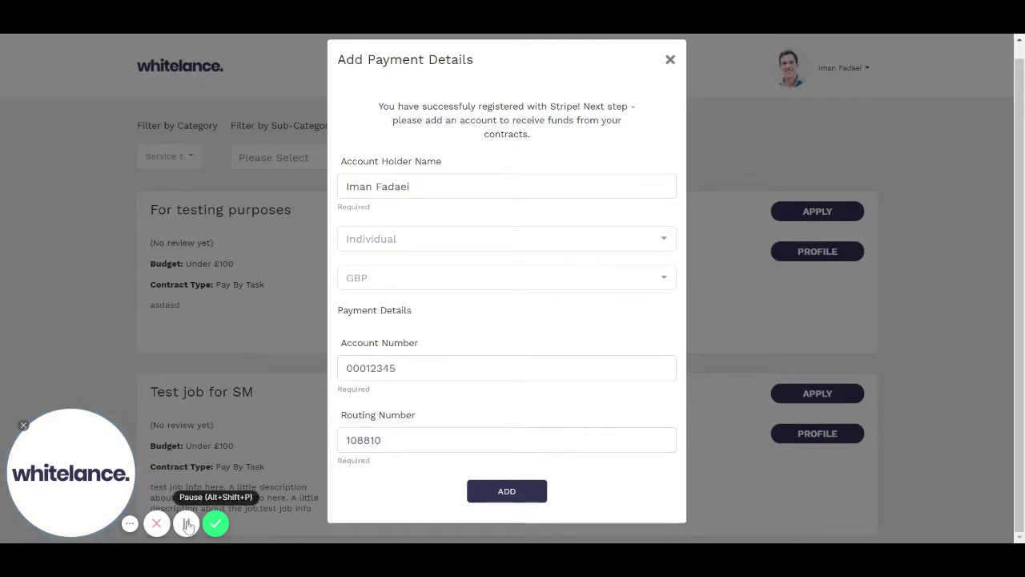
pyautogui.click(497, 497)
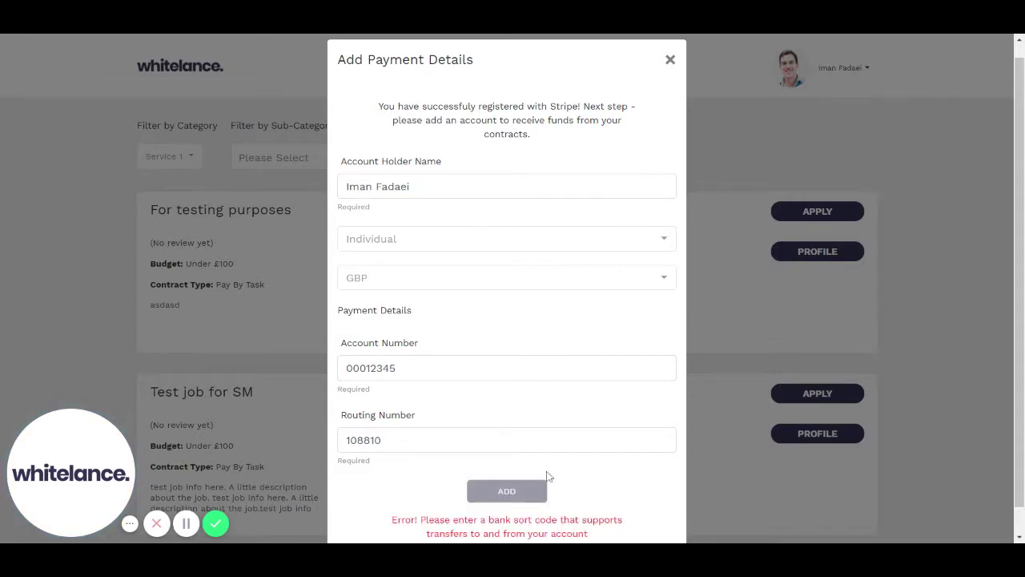
pyautogui.scroll(-1, 548, 476)
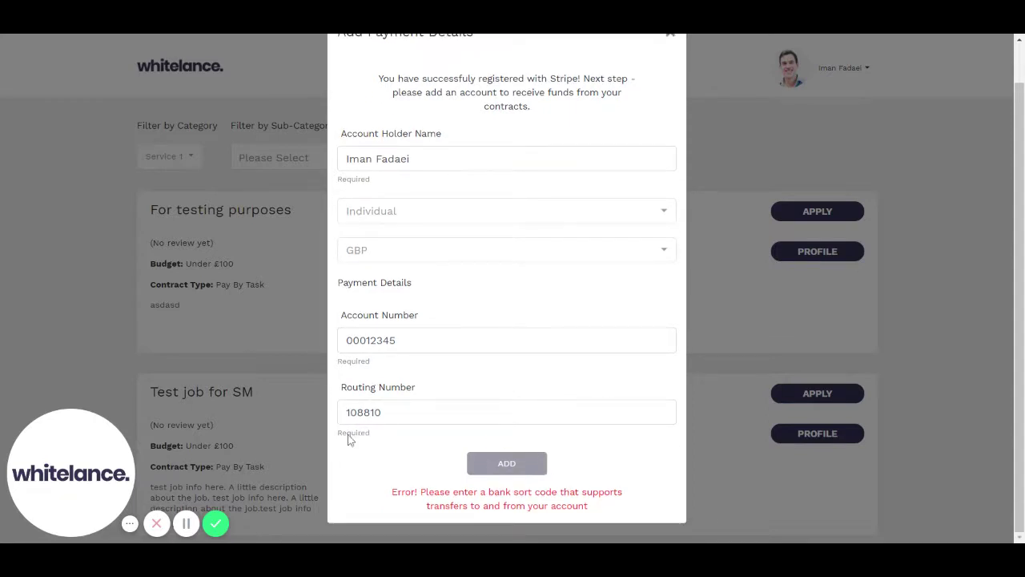
pyautogui.click(189, 524)
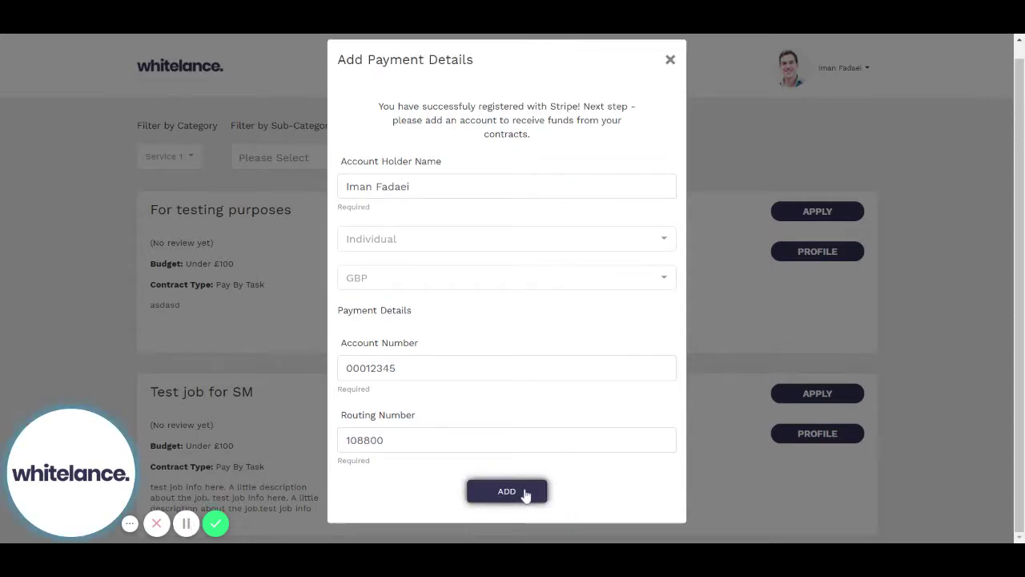
pyautogui.click(525, 495)
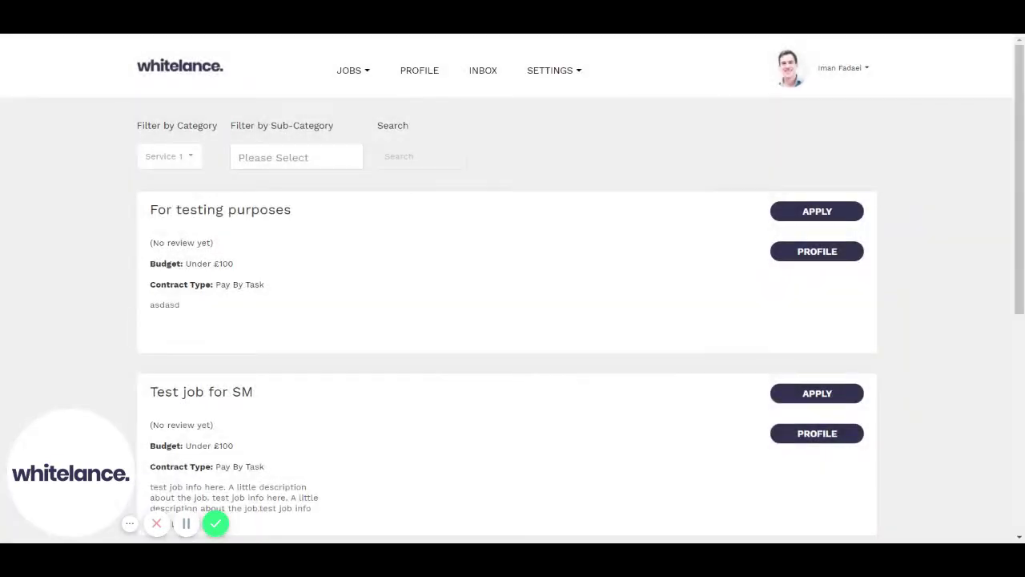
# Retry applying to the first job and choose to update the unverified Stripe account information.
pyautogui.click(824, 216)
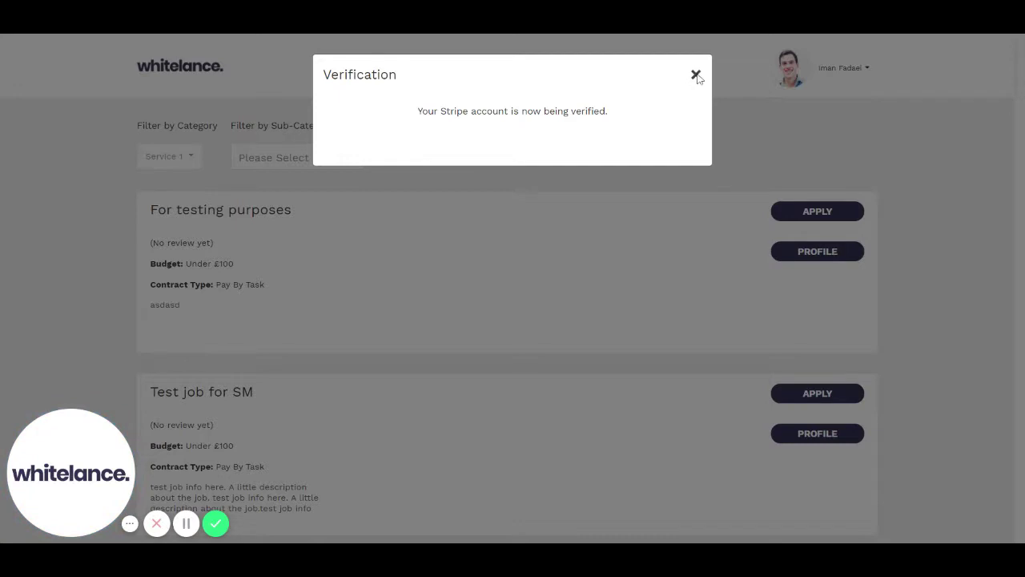
pyautogui.click(696, 76)
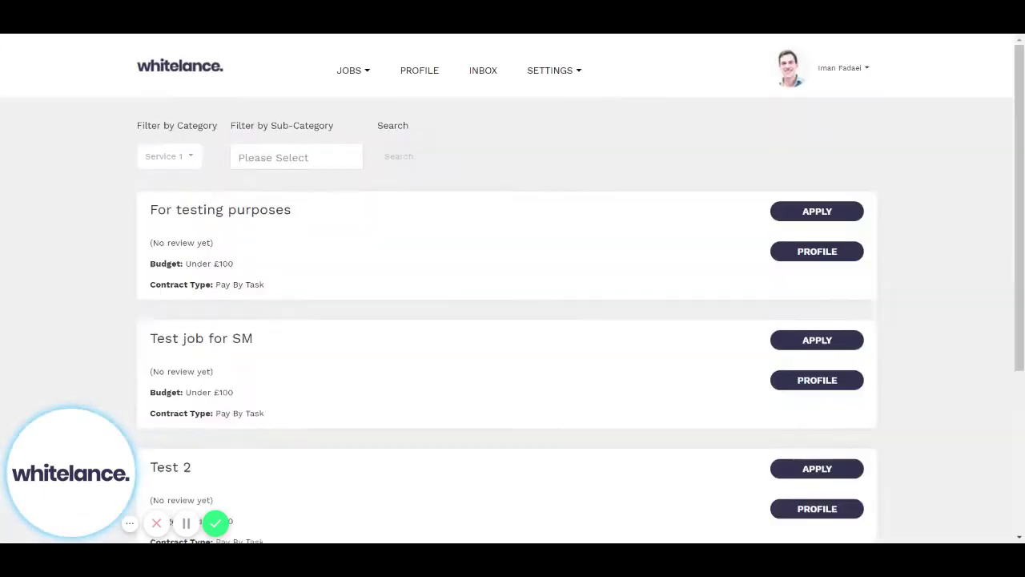
pyautogui.click(838, 218)
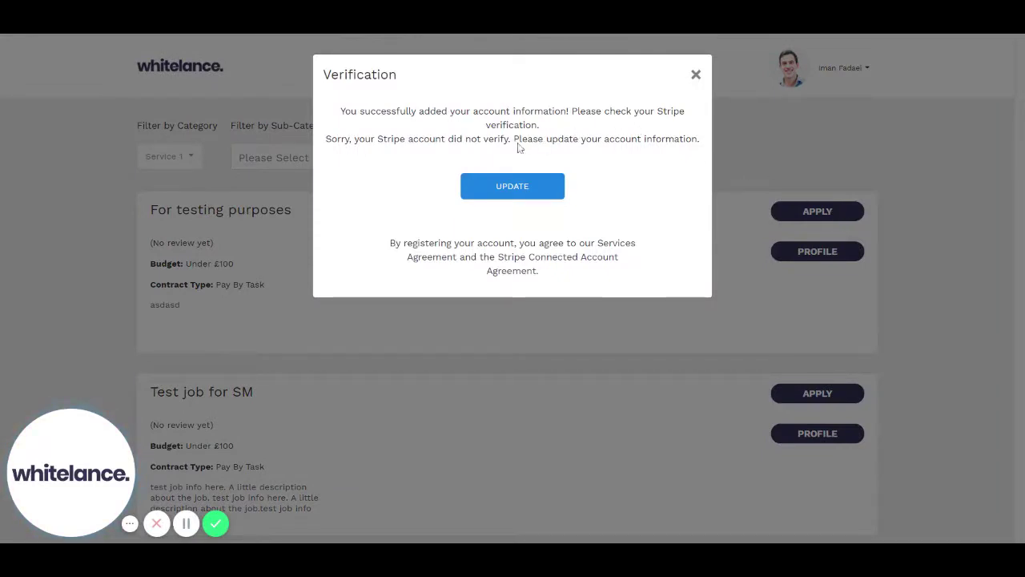
pyautogui.moveTo(517, 143); pyautogui.dragTo(704, 147)
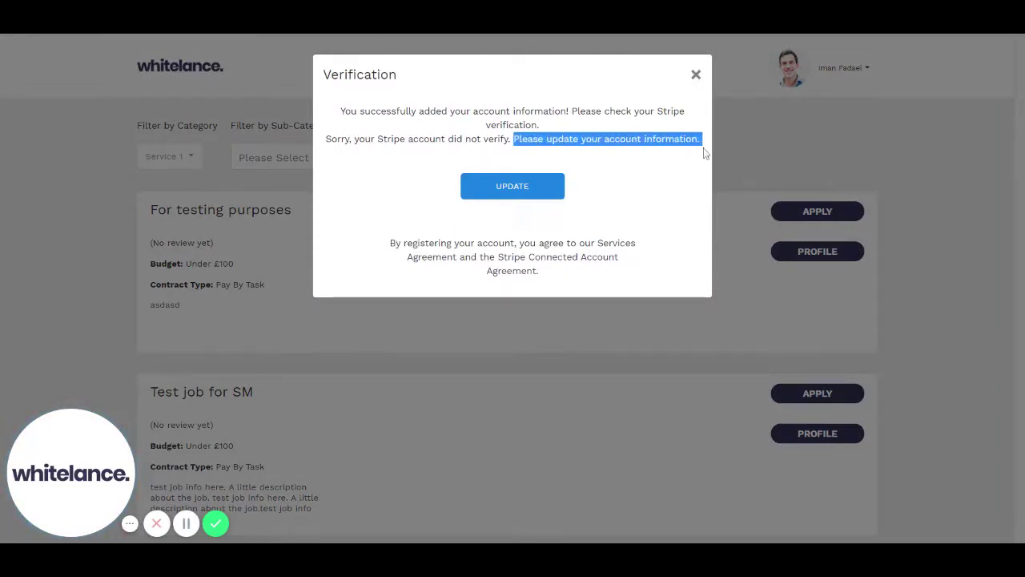
pyautogui.click(519, 186)
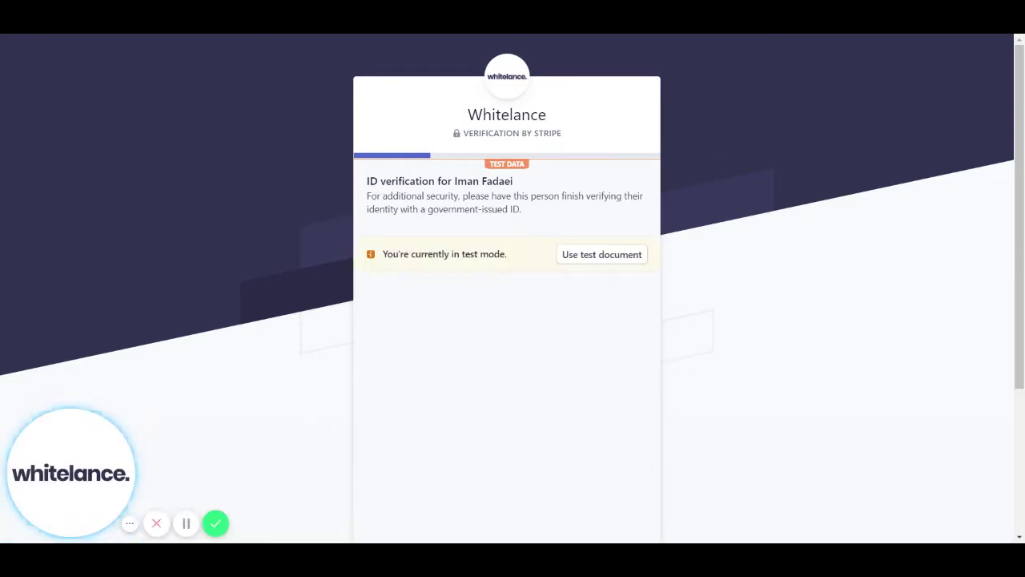
# Begin government-ID verification and supply Stripe's test identity document.
pyautogui.scroll(-1, 508, 289)
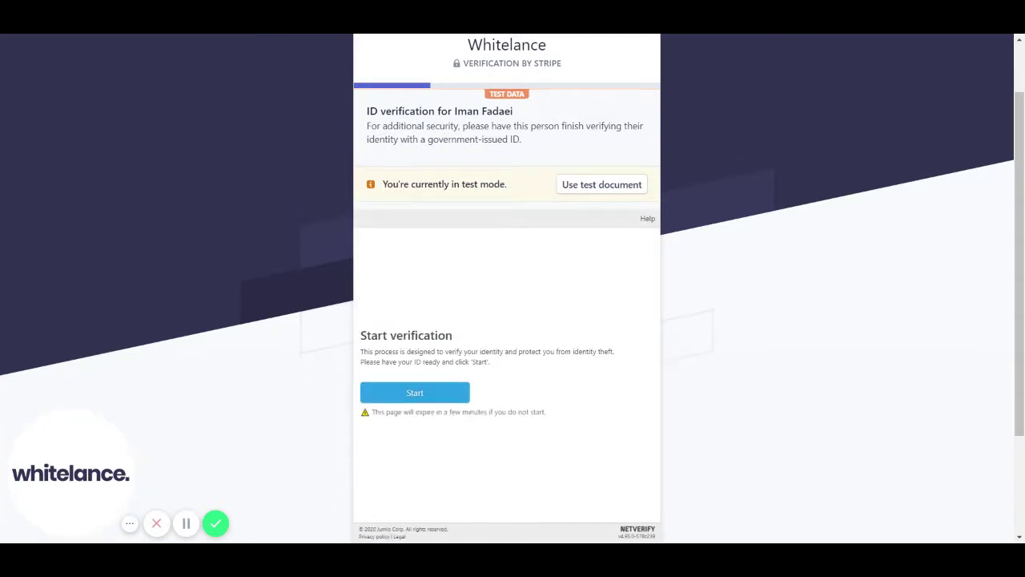
pyautogui.click(423, 393)
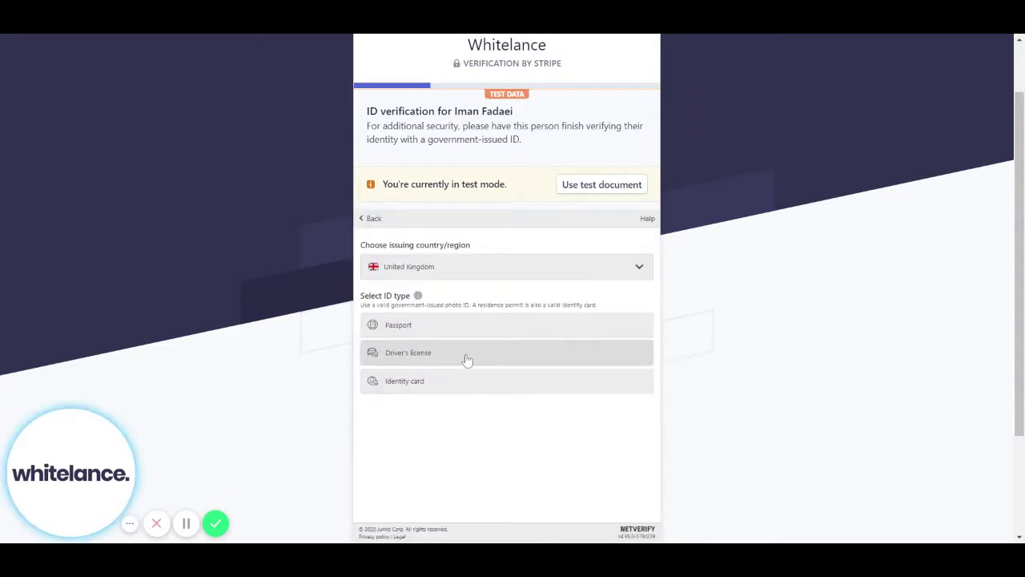
pyautogui.click(605, 190)
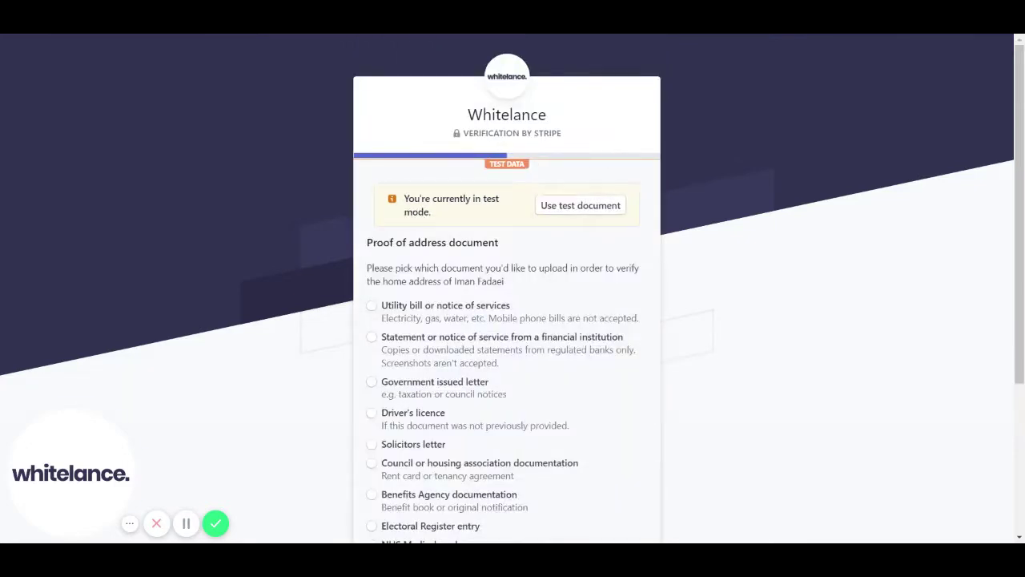
# Supply a test proof-of-address document and finish verification back in Whitelance.
pyautogui.scroll(-1, 441, 328)
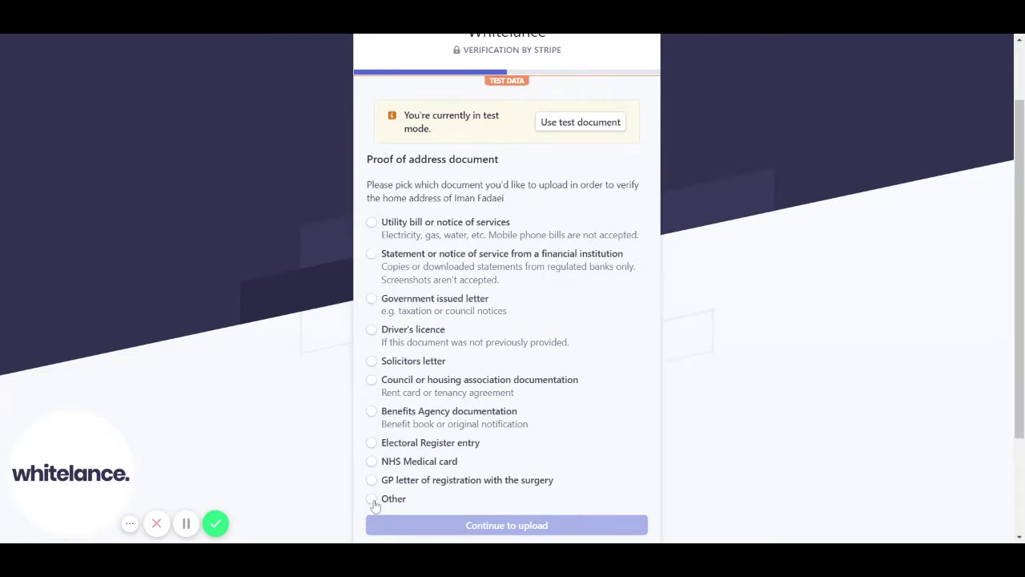
pyautogui.scroll(1, 541, 275)
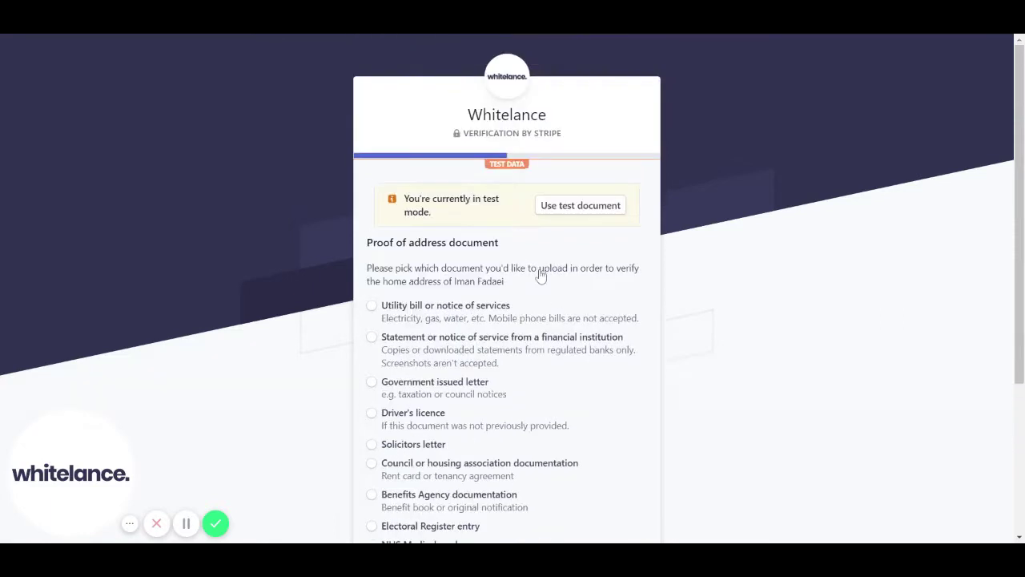
pyautogui.click(568, 206)
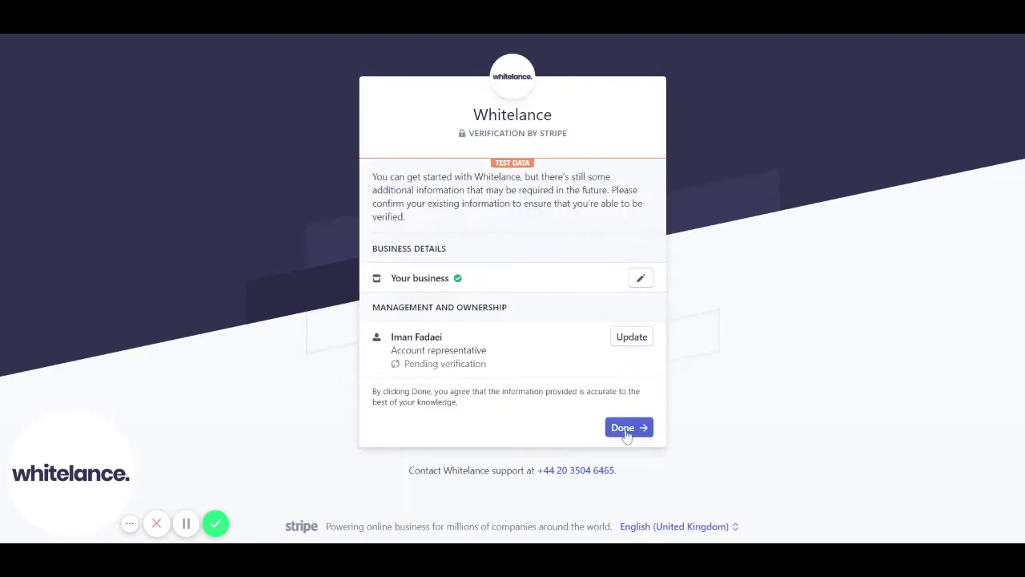
pyautogui.click(627, 432)
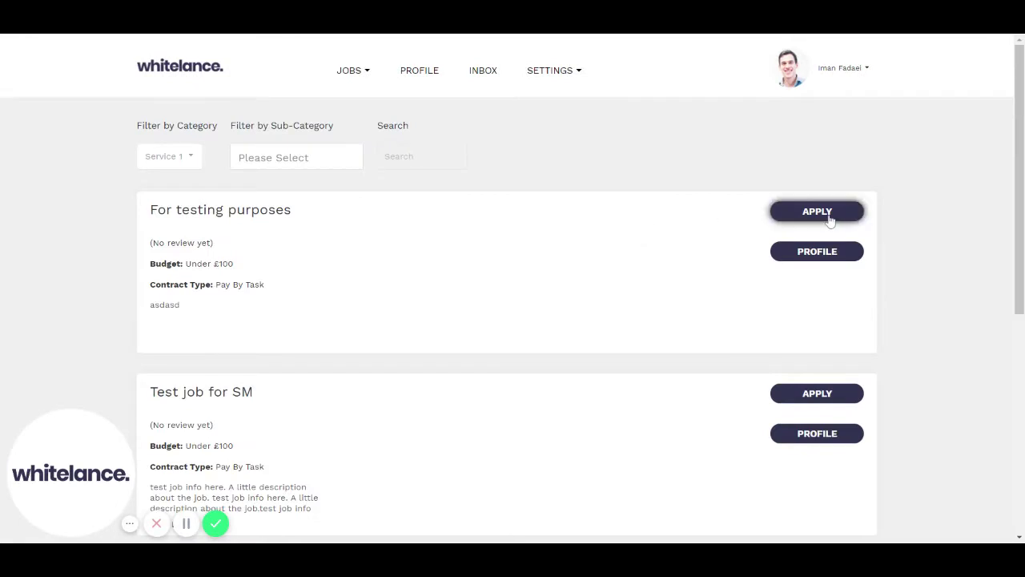
# Open the 'For testing purposes' application and look over its description and proposal form.
pyautogui.click(830, 217)
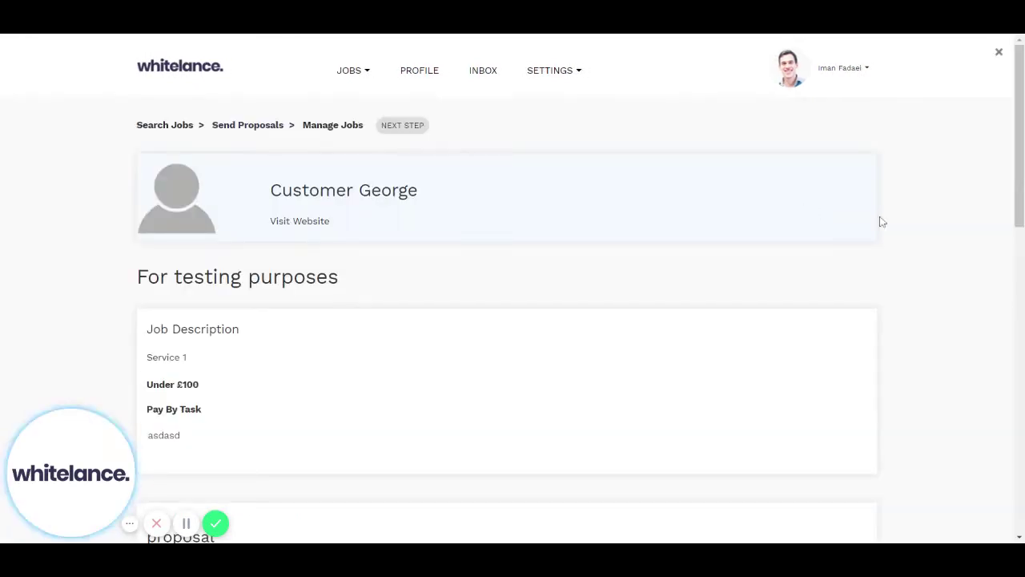
pyautogui.scroll(-2, 955, 284)
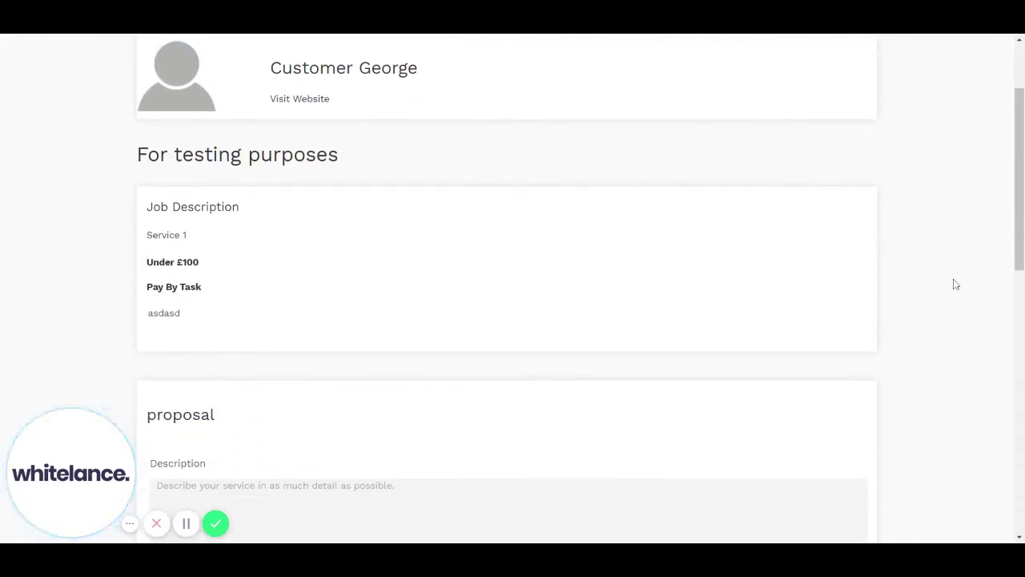
pyautogui.scroll(2, 513, 289)
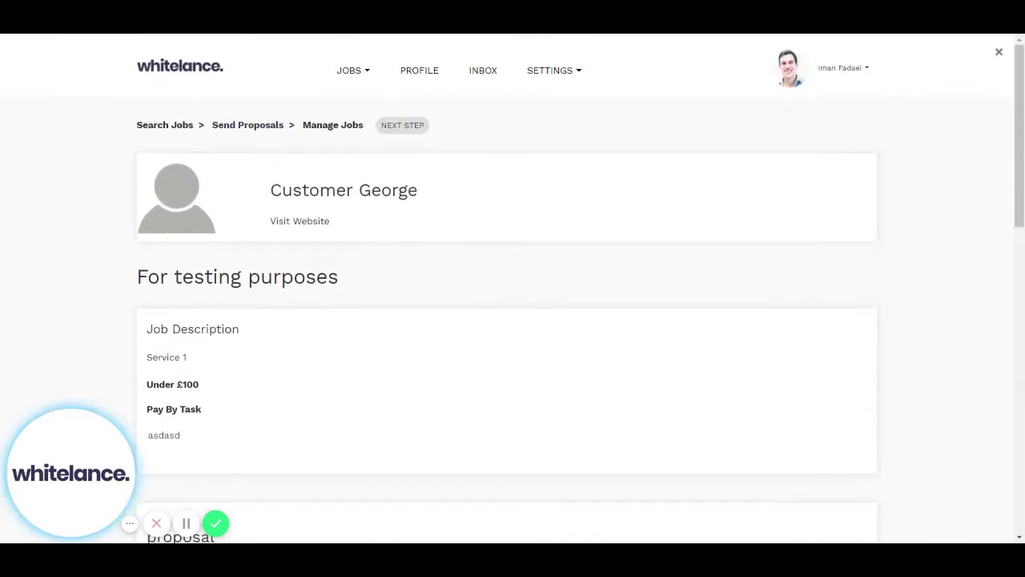